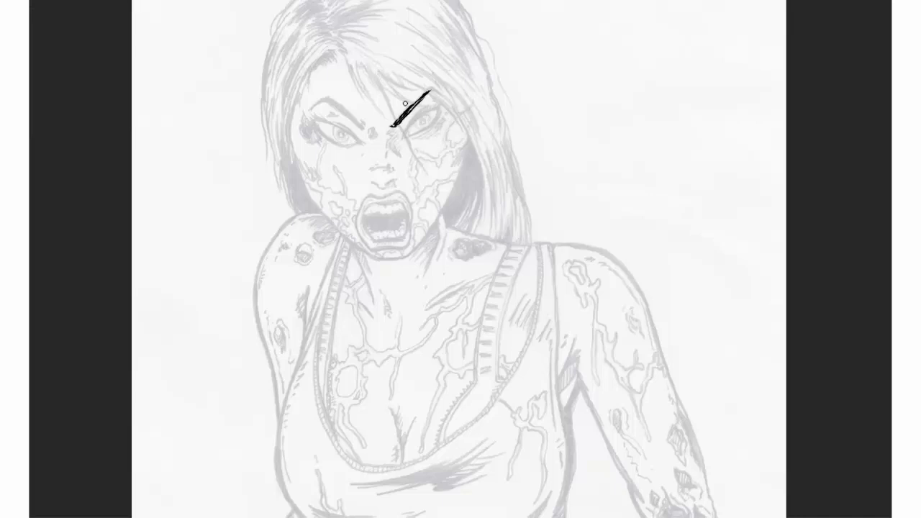
Ink the right eyebrow, the eye's lower lid and lashes, and the frown lines between the brows.
left_click_drag(430, 92, 441, 93)
left_click_drag(401, 140, 440, 105)
left_click_drag(403, 134, 440, 105)
mouse_move(410, 137)
left_mouse_down()
mouse_move(436, 124)
mouse_move(441, 110)
mouse_move(437, 139)
mouse_move(430, 134)
left_mouse_up()
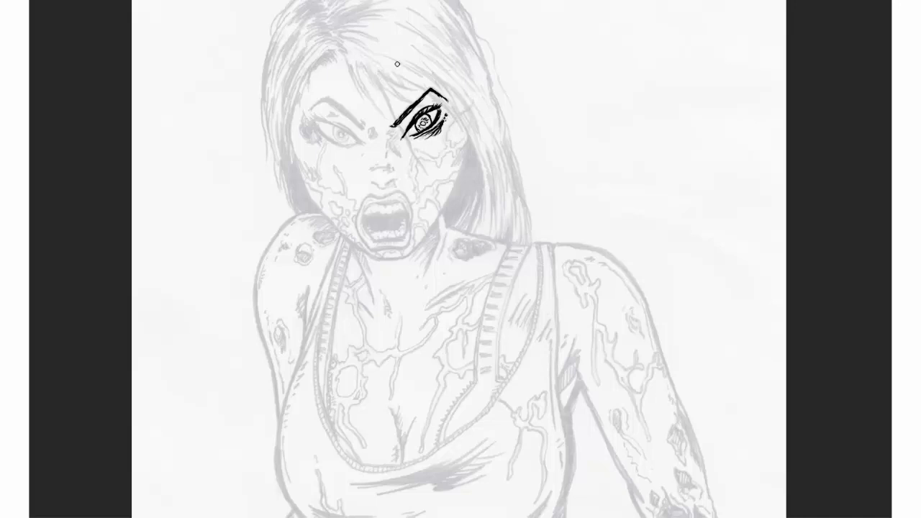
mouse_move(342, 53)
left_mouse_down()
mouse_move(358, 92)
mouse_move(391, 124)
mouse_move(388, 104)
mouse_move(431, 177)
mouse_move(376, 80)
mouse_move(432, 106)
left_mouse_up()
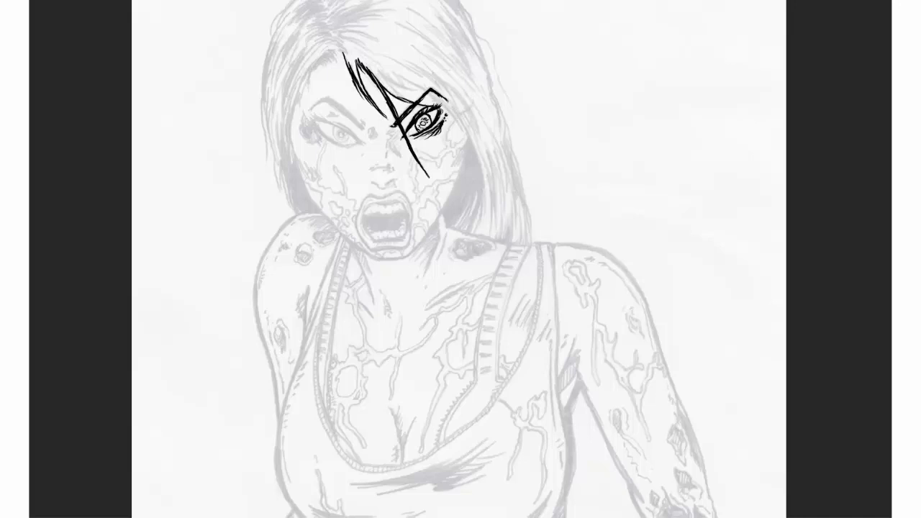
Ink hair strands over the brow and beside the face, plus the chin, cheek and jaw contour.
mouse_move(371, 67)
left_mouse_down()
mouse_move(407, 98)
mouse_move(423, 90)
mouse_move(448, 109)
mouse_move(471, 151)
left_mouse_up()
mouse_move(429, 228)
left_mouse_down()
mouse_move(470, 152)
mouse_move(461, 167)
left_mouse_up()
mouse_move(374, 259)
left_mouse_down()
mouse_move(400, 259)
mouse_move(429, 232)
left_mouse_up()
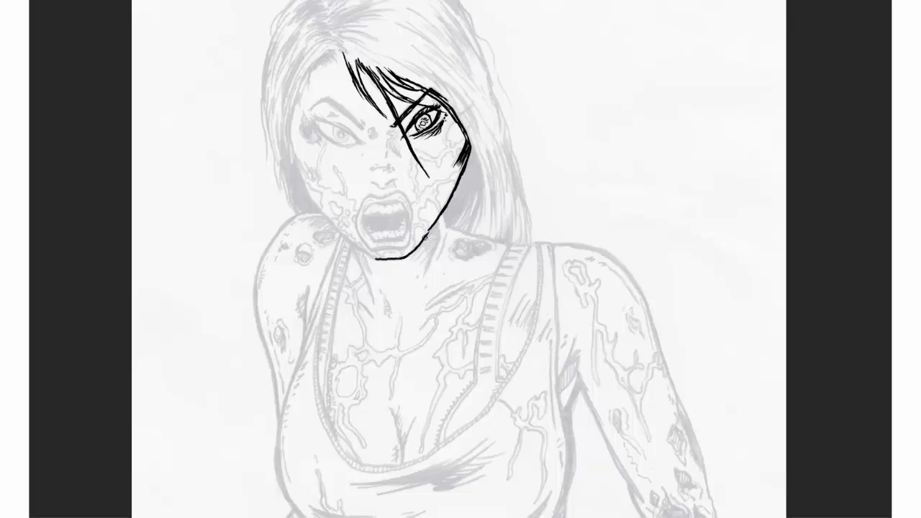
mouse_move(291, 128)
left_mouse_down()
mouse_move(308, 198)
mouse_move(376, 257)
left_mouse_up()
Ink the left eyebrow and the nose bridge with short hatch marks.
mouse_move(358, 122)
left_mouse_down()
mouse_move(328, 98)
mouse_move(351, 115)
mouse_move(313, 111)
left_mouse_up()
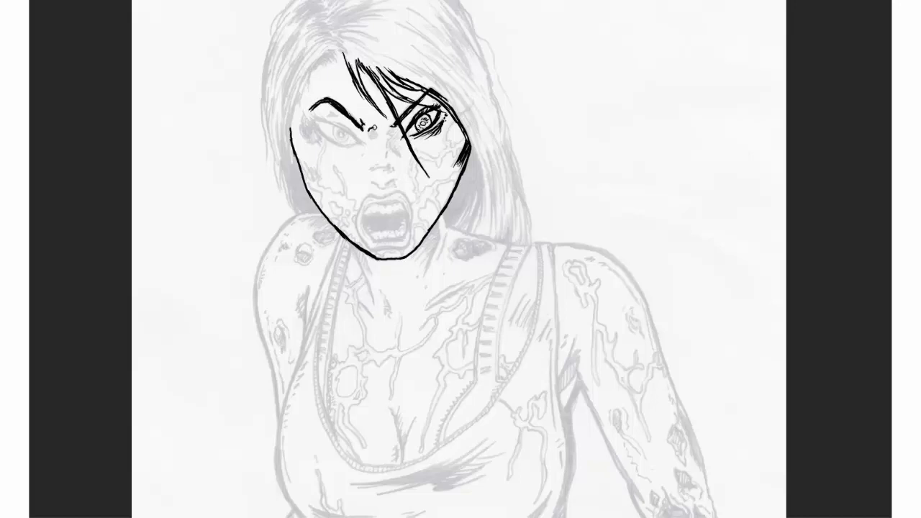
left_click_drag(387, 156, 390, 136)
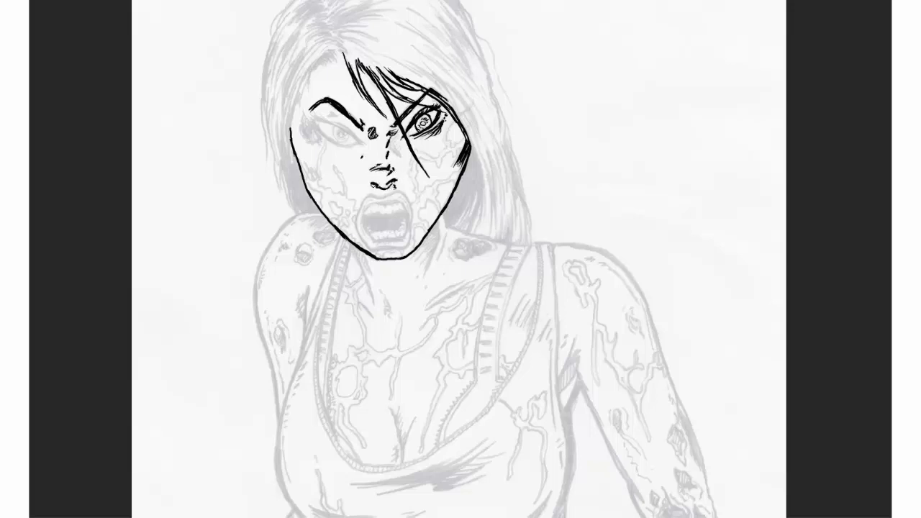
mouse_move(393, 149)
left_mouse_down()
mouse_move(395, 138)
mouse_move(403, 151)
left_mouse_up()
left_click_drag(454, 120, 446, 141)
mouse_move(449, 137)
left_mouse_down()
mouse_move(456, 149)
mouse_move(418, 166)
left_mouse_up()
Ink decay cracks across the right cheek from below the eye down to the jaw.
left_click_drag(447, 131, 441, 154)
mouse_move(447, 148)
left_mouse_down()
mouse_move(430, 162)
mouse_move(416, 206)
left_mouse_up()
left_click_drag(420, 162, 417, 195)
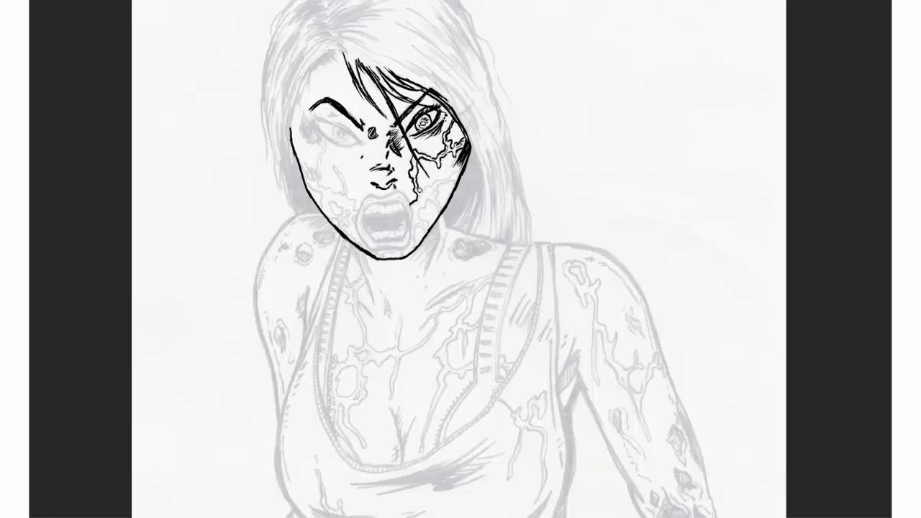
mouse_move(460, 171)
left_mouse_down()
mouse_move(424, 194)
mouse_move(433, 194)
mouse_move(418, 215)
left_mouse_up()
mouse_move(423, 210)
left_mouse_down()
mouse_move(429, 229)
mouse_move(413, 255)
mouse_move(404, 250)
mouse_move(409, 232)
left_mouse_up()
left_click_drag(403, 191, 413, 219)
Dot ink under the nose and trace the mouth outline and chin line.
left_click(382, 194)
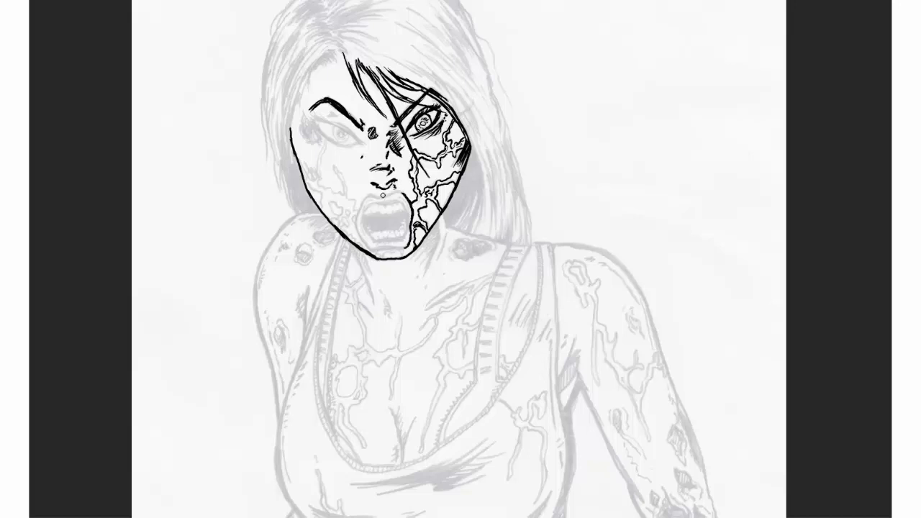
left_click_drag(379, 194, 357, 223)
left_click_drag(373, 253, 407, 246)
mouse_move(359, 216)
left_mouse_down()
mouse_move(374, 252)
mouse_move(402, 237)
mouse_move(402, 197)
mouse_move(362, 235)
mouse_move(371, 240)
left_mouse_up()
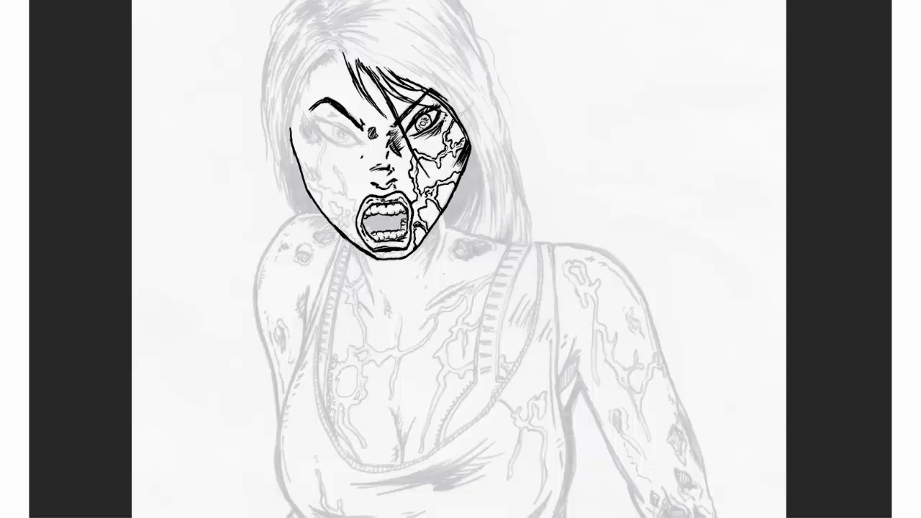
Hatch the mouth interior, ink cracks on the left cheek, and ink the shaded left eye.
left_click_drag(367, 219, 382, 222)
left_click_drag(374, 231, 405, 216)
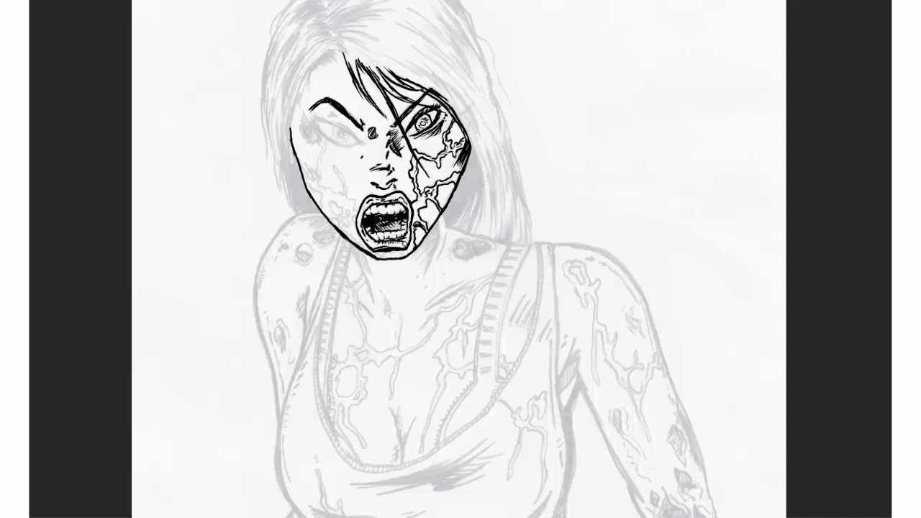
mouse_move(356, 210)
left_mouse_down()
mouse_move(334, 164)
mouse_move(318, 189)
mouse_move(302, 182)
mouse_move(329, 137)
mouse_move(316, 167)
mouse_move(325, 213)
mouse_move(343, 221)
left_mouse_up()
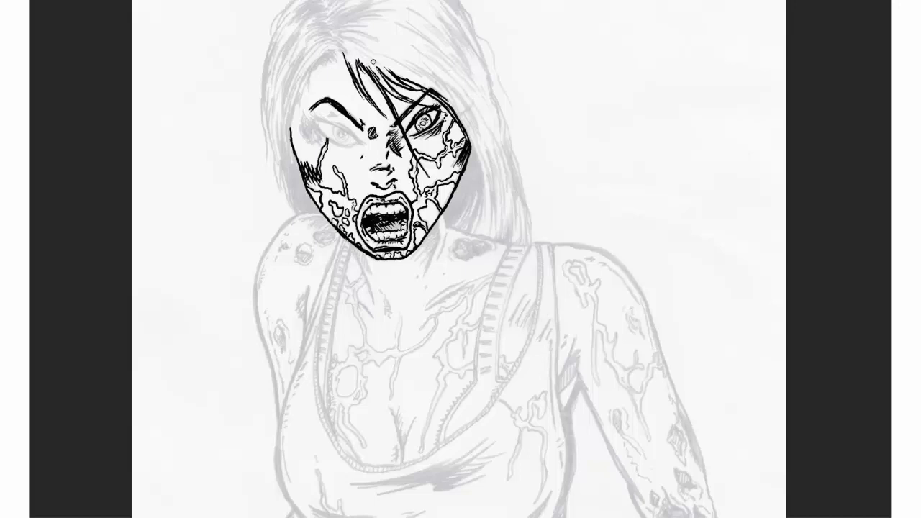
mouse_move(367, 146)
left_mouse_down()
mouse_move(306, 110)
mouse_move(324, 110)
mouse_move(358, 144)
left_mouse_up()
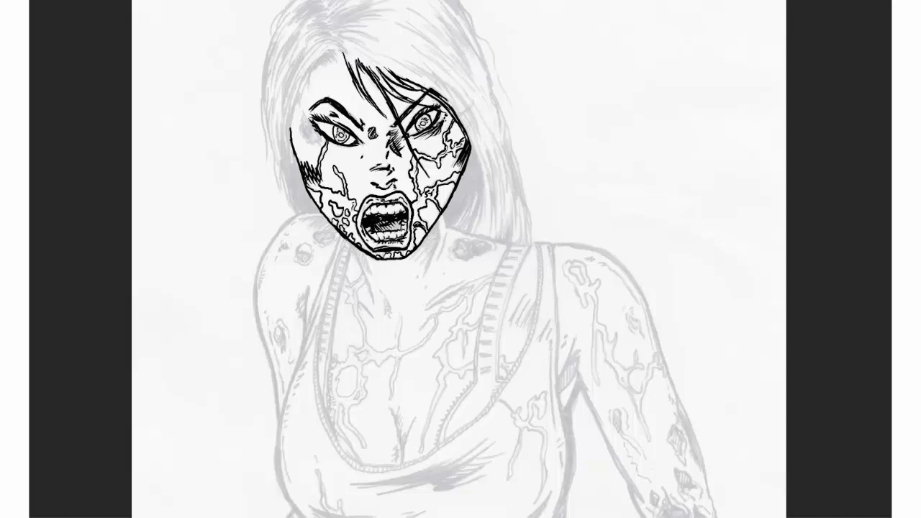
left_click_drag(307, 141, 304, 113)
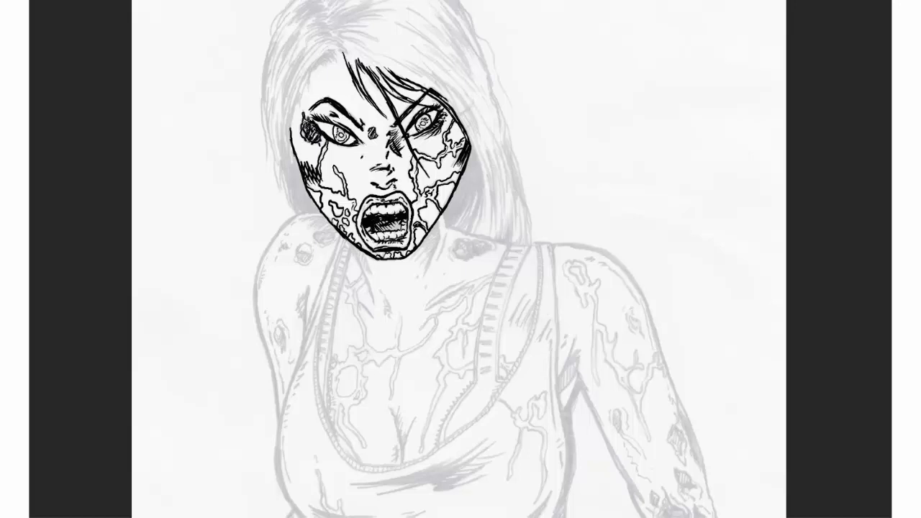
Trace the hairline and left face contour down to the jaw and shoulder.
mouse_move(345, 47)
left_mouse_down()
mouse_move(321, 39)
mouse_move(301, 87)
mouse_move(333, 55)
left_mouse_up()
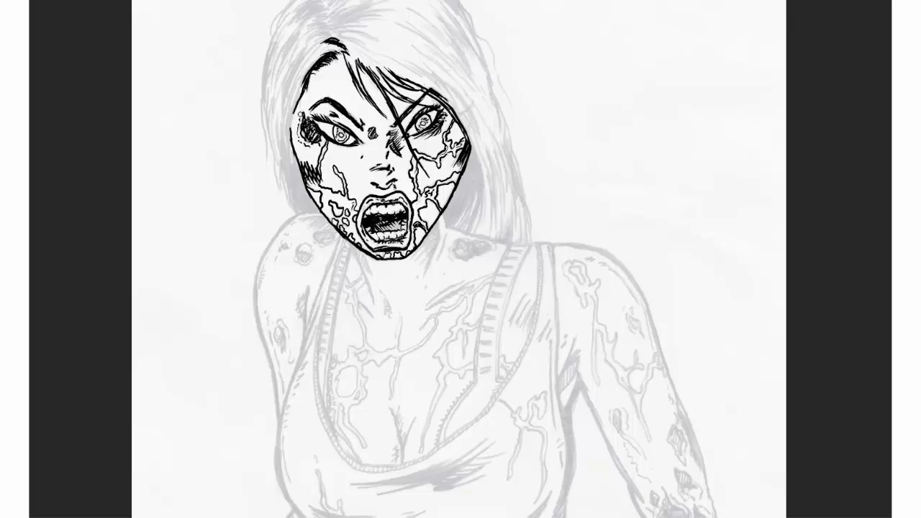
left_click_drag(290, 139, 301, 97)
mouse_move(288, 133)
left_mouse_down()
mouse_move(319, 215)
mouse_move(294, 217)
left_mouse_up()
left_click_drag(257, 278, 302, 214)
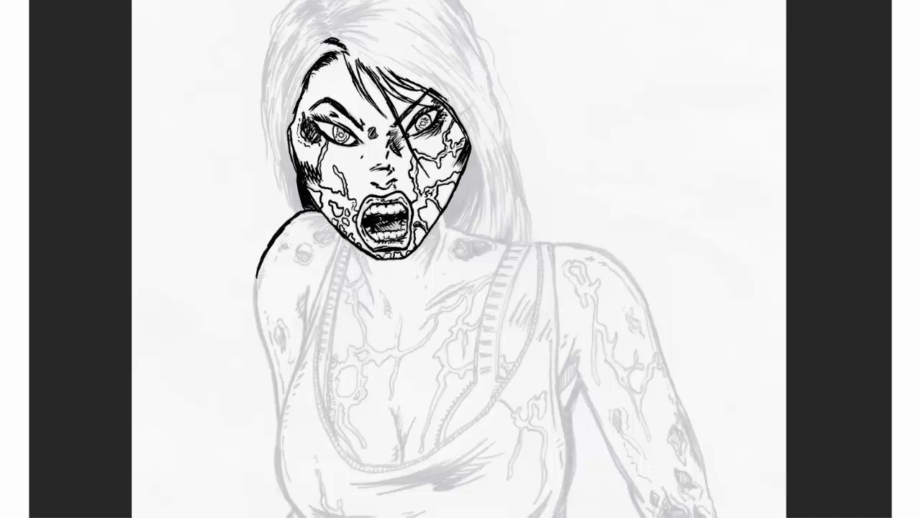
Shade and hatch along the left edge of the face and hair.
left_click_drag(316, 193, 310, 213)
left_click_drag(291, 173, 302, 208)
mouse_move(287, 149)
left_mouse_down()
mouse_move(295, 192)
mouse_move(269, 147)
mouse_move(262, 95)
left_mouse_up()
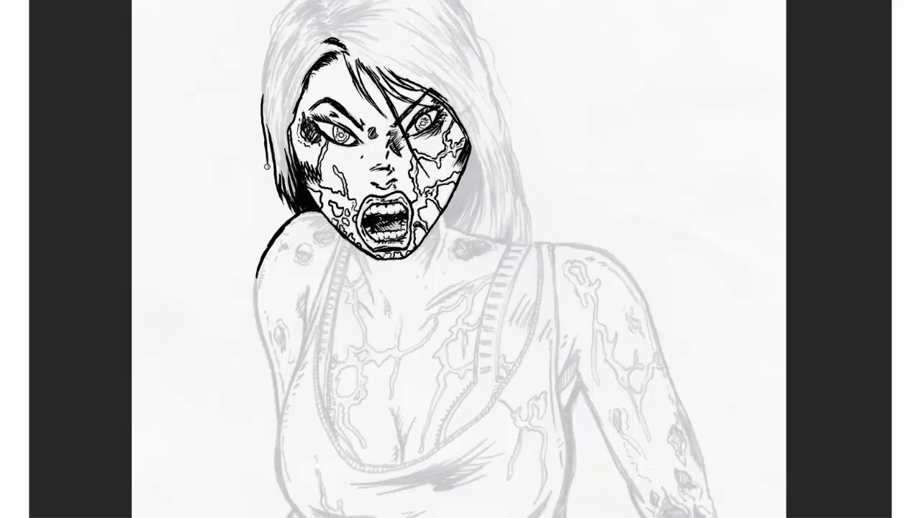
mouse_move(288, 181)
left_mouse_down()
mouse_move(266, 133)
mouse_move(276, 113)
mouse_move(286, 120)
mouse_move(308, 52)
mouse_move(282, 132)
mouse_move(291, 82)
left_mouse_up()
mouse_move(276, 124)
left_mouse_down()
mouse_move(288, 84)
mouse_move(273, 53)
mouse_move(264, 102)
left_mouse_up()
left_click_drag(279, 39, 267, 160)
Hatch the left and upper-left hair and extend its outline to the top.
scroll(273, 87, "up", 3)
mouse_move(296, 129)
left_mouse_down()
mouse_move(274, 176)
mouse_move(275, 229)
mouse_move(263, 182)
left_mouse_up()
left_click_drag(305, 89, 266, 136)
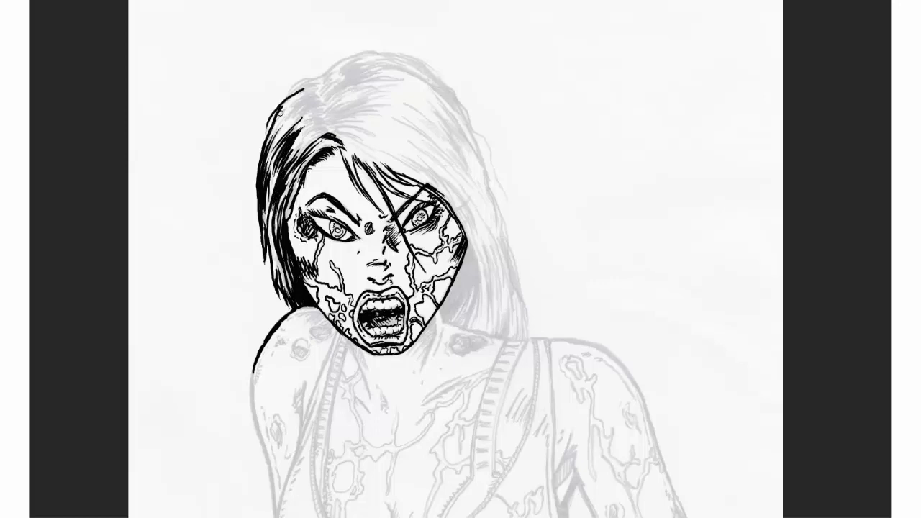
left_click_drag(285, 107, 262, 148)
left_click_drag(325, 76, 292, 92)
left_click_drag(324, 81, 293, 102)
mouse_move(288, 106)
left_mouse_down()
mouse_move(274, 124)
mouse_move(283, 172)
left_mouse_up()
mouse_move(330, 128)
left_mouse_down()
mouse_move(305, 143)
mouse_move(306, 119)
mouse_move(292, 119)
left_mouse_up()
mouse_move(321, 92)
left_mouse_down()
mouse_move(280, 134)
mouse_move(376, 162)
left_mouse_up()
Hatch the hair above the forehead and across the top, outlining its top and right edges.
mouse_move(335, 133)
left_mouse_down()
mouse_move(368, 147)
mouse_move(374, 136)
mouse_move(329, 130)
mouse_move(328, 121)
left_mouse_up()
left_click_drag(391, 105, 332, 117)
mouse_move(394, 90)
left_mouse_down()
mouse_move(325, 115)
mouse_move(333, 96)
left_mouse_up()
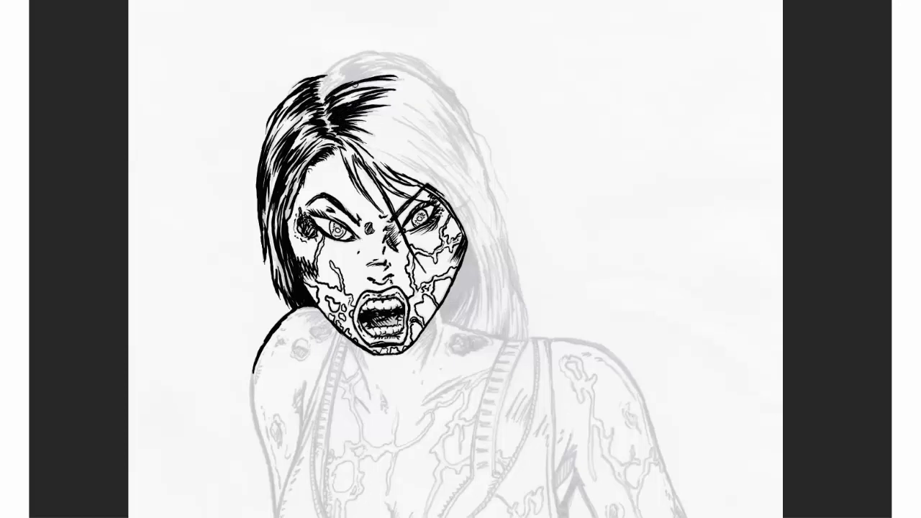
left_click_drag(411, 67, 322, 99)
left_click_drag(344, 63, 323, 82)
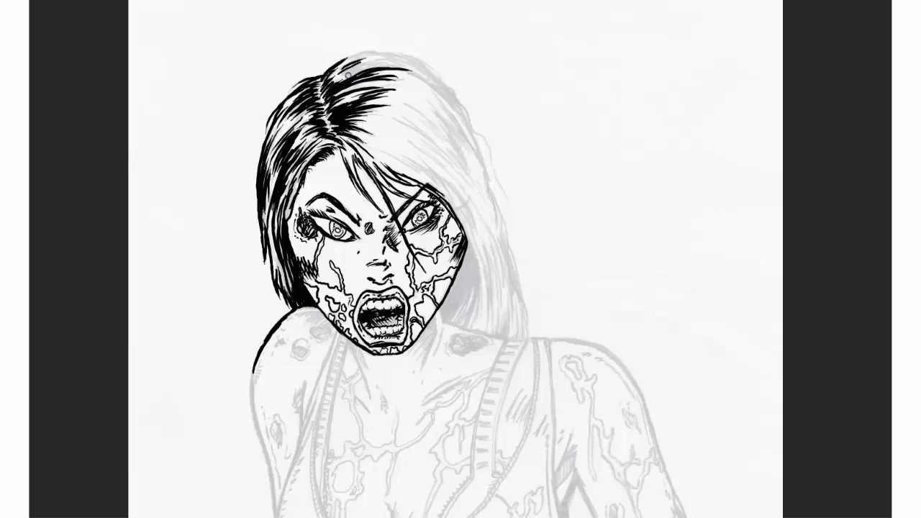
mouse_move(390, 59)
left_mouse_down()
mouse_move(335, 83)
mouse_move(338, 65)
left_mouse_up()
left_click_drag(486, 180, 468, 128)
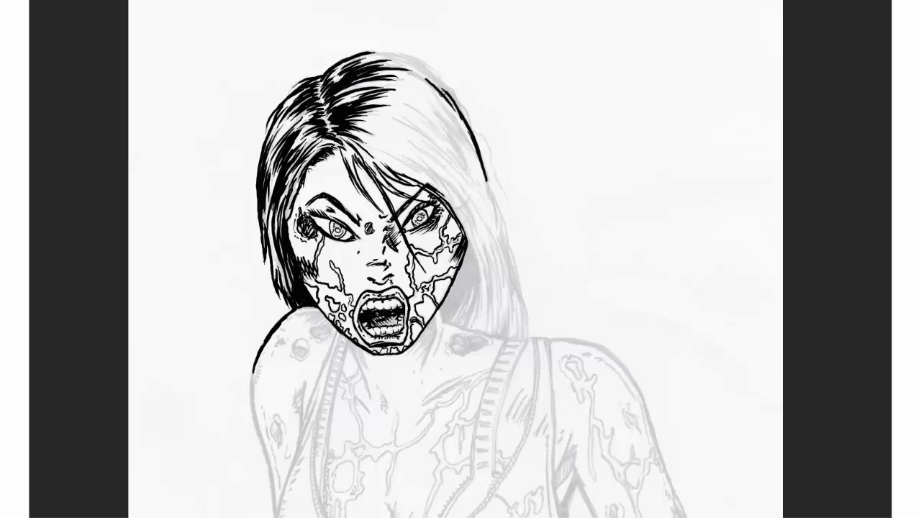
mouse_move(430, 76)
left_mouse_down()
mouse_move(467, 115)
mouse_move(507, 198)
left_mouse_up()
mouse_move(403, 57)
left_mouse_down()
mouse_move(445, 79)
mouse_move(362, 56)
left_mouse_up()
left_click_drag(429, 65, 400, 84)
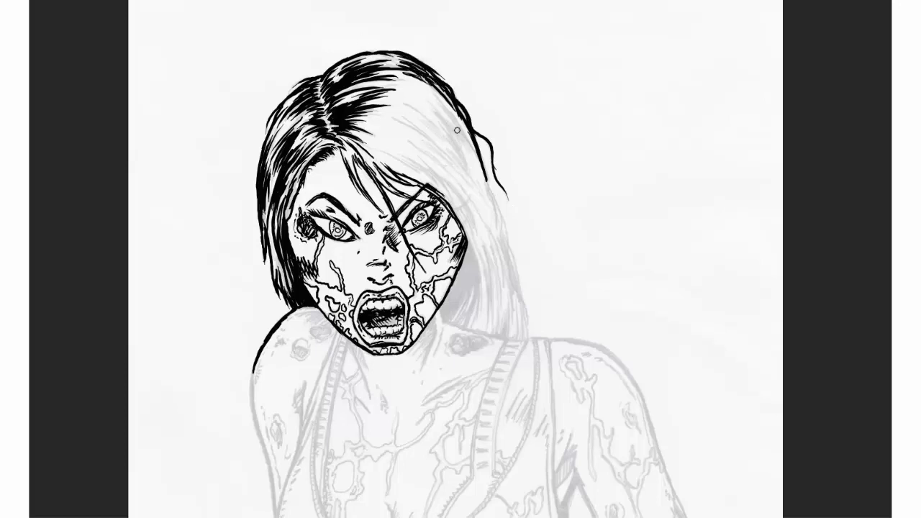
Darkly hatch the hair strands right of the face along the cheek and jaw.
mouse_move(476, 243)
left_mouse_down()
mouse_move(467, 298)
mouse_move(452, 292)
mouse_move(460, 303)
mouse_move(440, 328)
left_mouse_up()
mouse_move(455, 288)
left_mouse_down()
mouse_move(444, 325)
mouse_move(513, 343)
left_mouse_up()
left_click_drag(478, 263, 474, 303)
left_click_drag(472, 293, 469, 325)
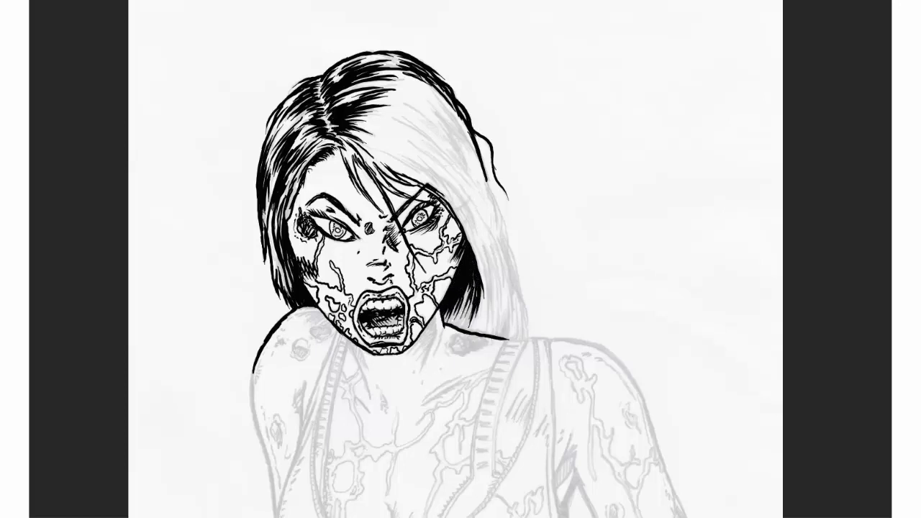
left_click_drag(467, 274, 451, 325)
left_click_drag(490, 280, 486, 331)
left_click_drag(481, 244, 495, 326)
left_click_drag(456, 183, 475, 247)
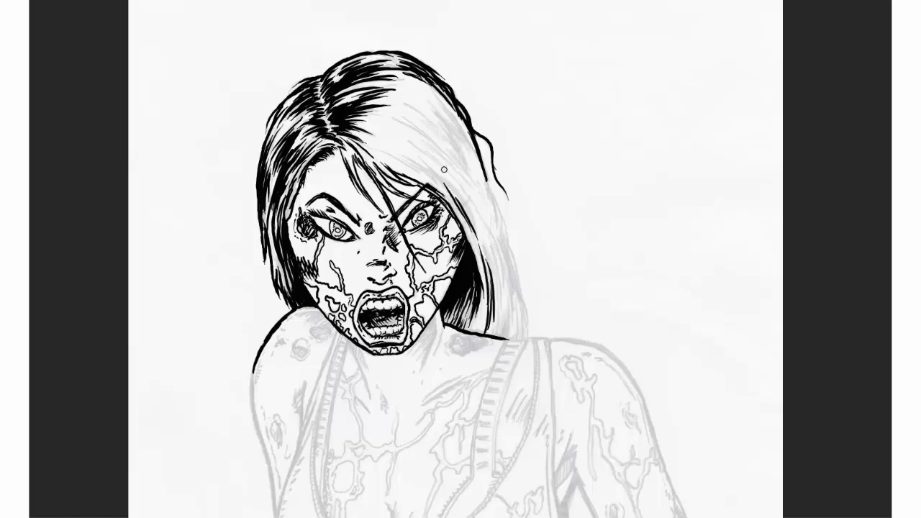
left_click_drag(432, 164, 468, 238)
left_click_drag(414, 150, 457, 198)
Hatch the hair strands to the right of the part.
left_click_drag(382, 149, 438, 188)
left_click_drag(403, 134, 467, 185)
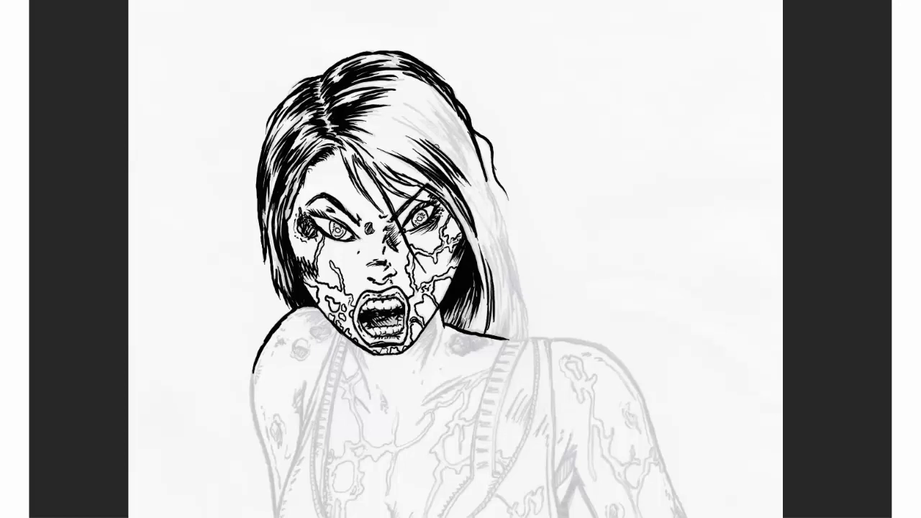
left_click_drag(394, 118, 452, 153)
left_click_drag(435, 119, 472, 184)
mouse_move(406, 104)
left_mouse_down()
mouse_move(469, 165)
mouse_move(476, 158)
mouse_move(458, 136)
left_mouse_up()
Ink the right outer edge and lower right hair, thickening it into the shoulder line.
left_click_drag(393, 82, 423, 96)
left_click_drag(489, 195, 509, 252)
left_click_drag(476, 157, 497, 220)
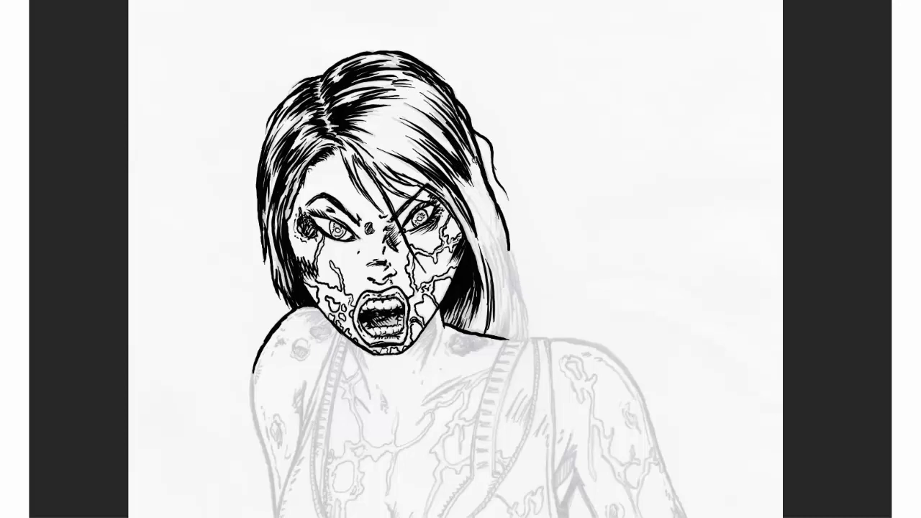
left_click_drag(468, 140, 505, 244)
left_click_drag(467, 197, 512, 273)
left_click_drag(505, 240, 523, 321)
left_click_drag(482, 224, 515, 313)
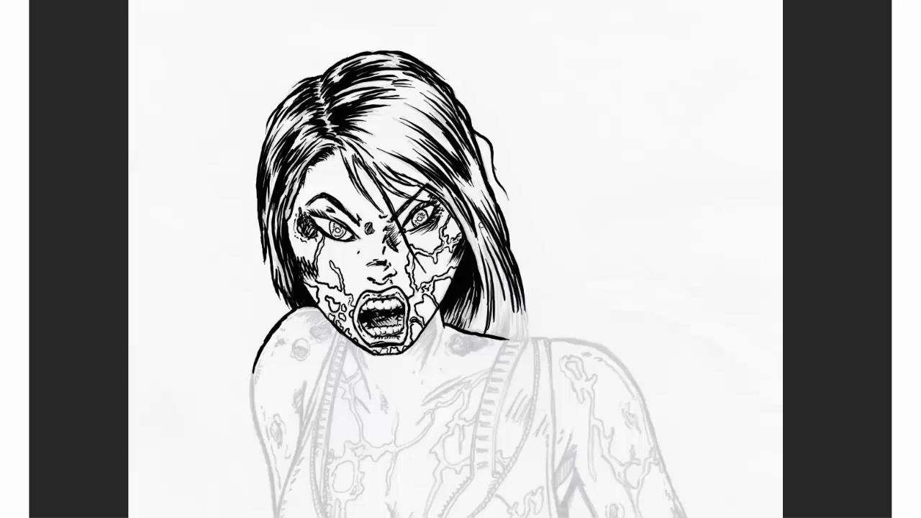
left_click_drag(492, 245, 521, 326)
mouse_move(515, 290)
left_mouse_down()
mouse_move(531, 339)
mouse_move(491, 330)
left_mouse_up()
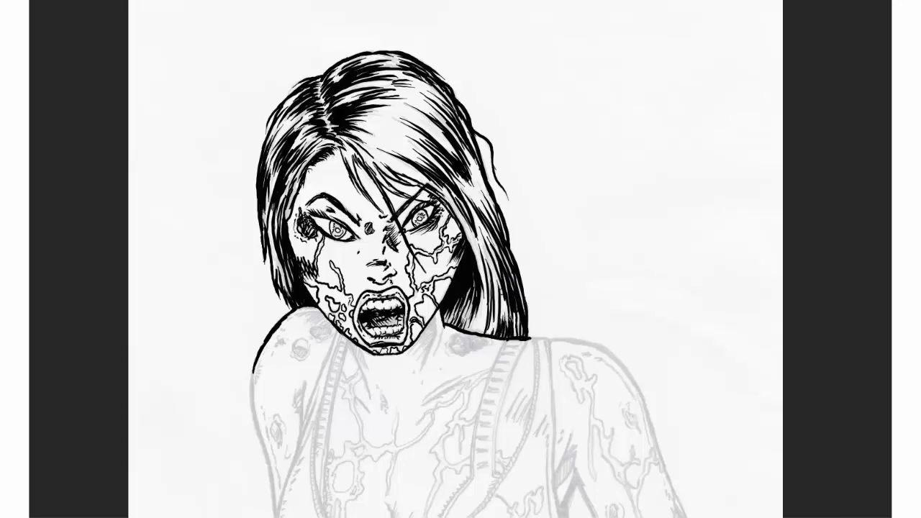
Extend the left shoulder outline downward.
left_click_drag(346, 360, 368, 251)
left_click_drag(285, 243, 274, 267)
left_click_drag(319, 200, 290, 229)
Ink the left shoulder and arm outline down the side, plus the strap's left edge.
left_click_drag(276, 263, 285, 347)
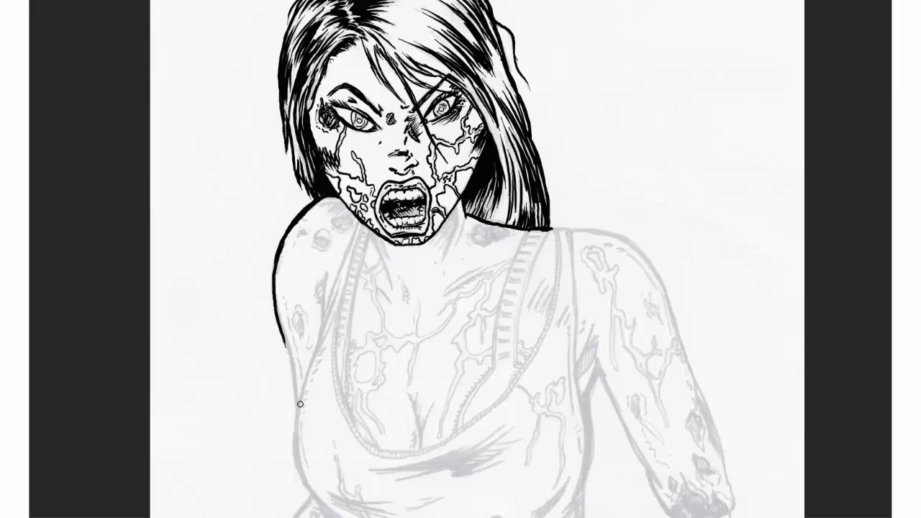
left_click_drag(300, 404, 278, 315)
left_click_drag(279, 265, 278, 287)
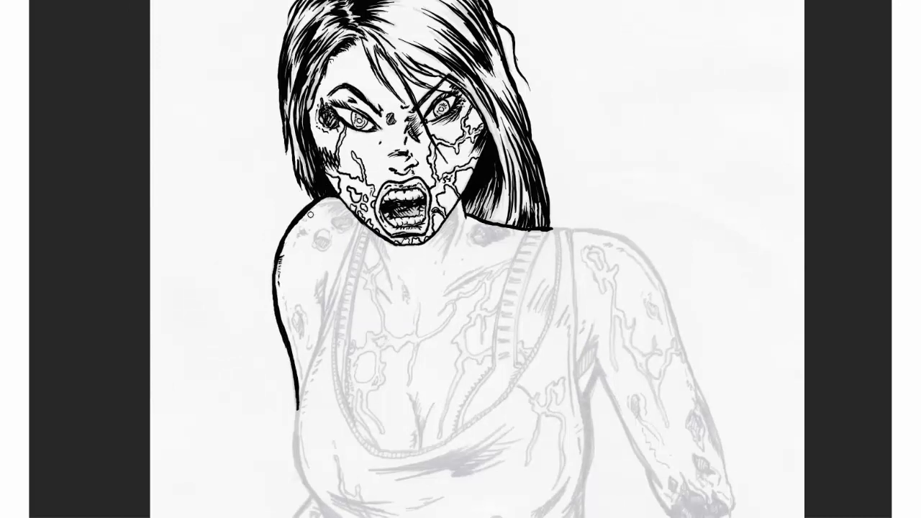
mouse_move(321, 205)
left_mouse_down()
mouse_move(342, 200)
mouse_move(354, 233)
left_mouse_up()
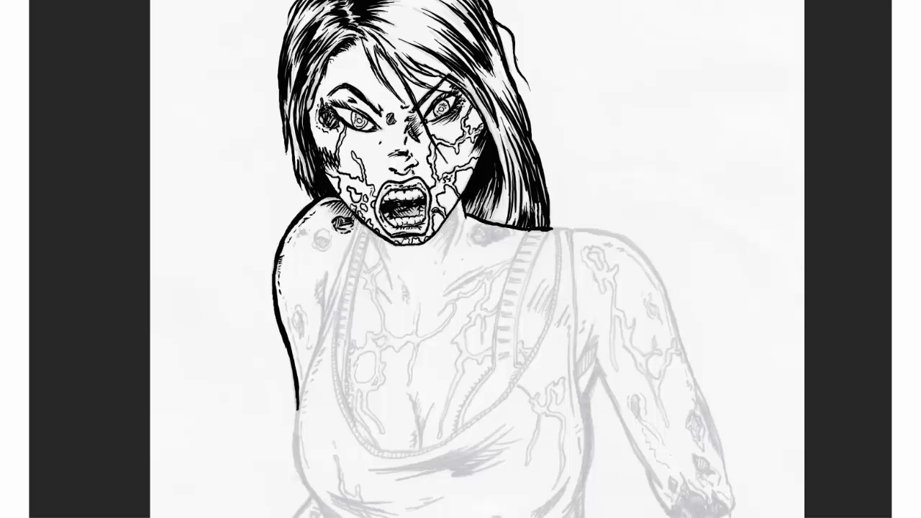
left_click_drag(323, 316, 358, 224)
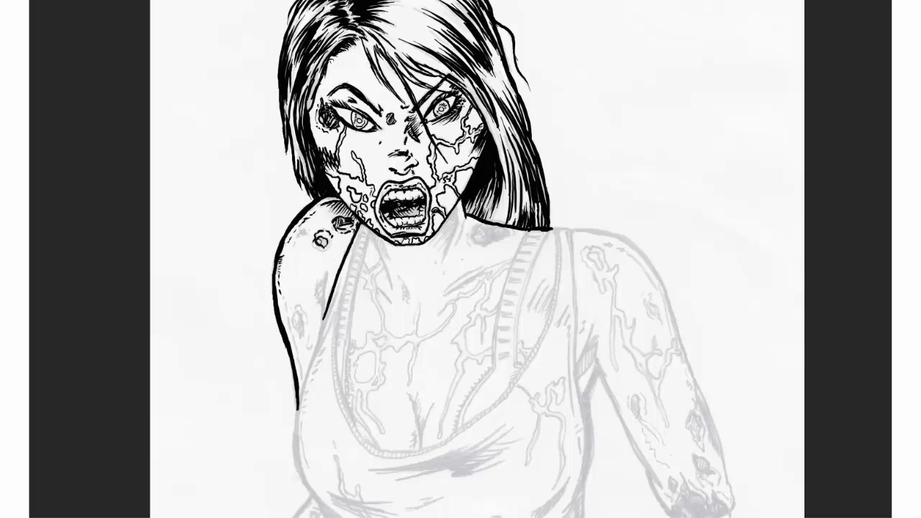
Ink the shoulder spots, hatch the inner arm, and extend the drip line down the torso.
mouse_move(312, 246)
left_mouse_down()
mouse_move(329, 251)
mouse_move(323, 300)
left_mouse_up()
mouse_move(322, 295)
left_mouse_down()
mouse_move(298, 392)
mouse_move(328, 293)
mouse_move(302, 335)
left_mouse_up()
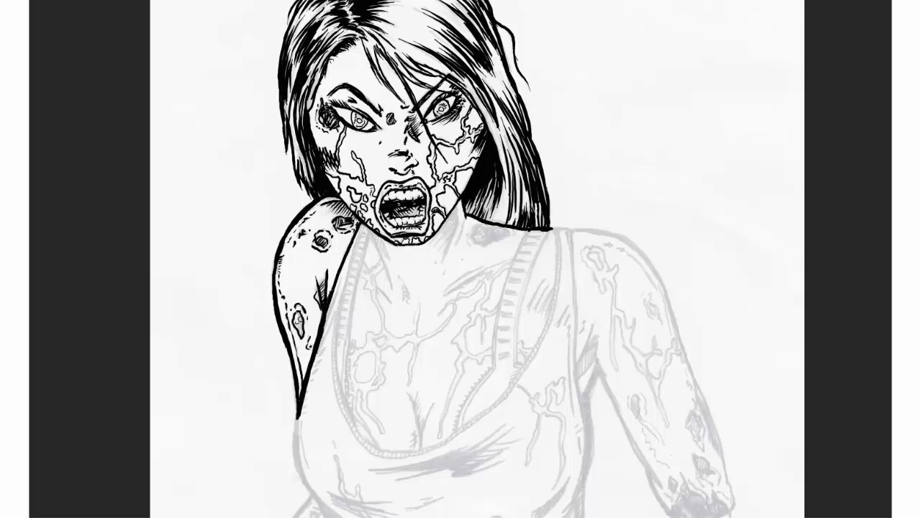
scroll(460, 259, "down", 5)
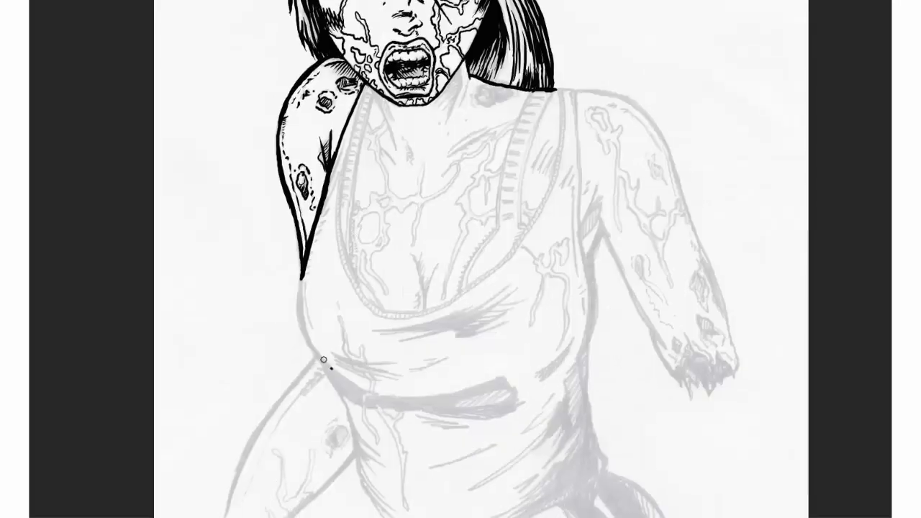
mouse_move(331, 368)
left_mouse_down()
mouse_move(300, 317)
mouse_move(298, 270)
left_mouse_up()
left_click_drag(340, 146, 313, 255)
mouse_move(306, 295)
left_mouse_down()
mouse_move(312, 331)
mouse_move(359, 374)
mouse_move(376, 443)
mouse_move(368, 397)
mouse_move(395, 455)
left_mouse_up()
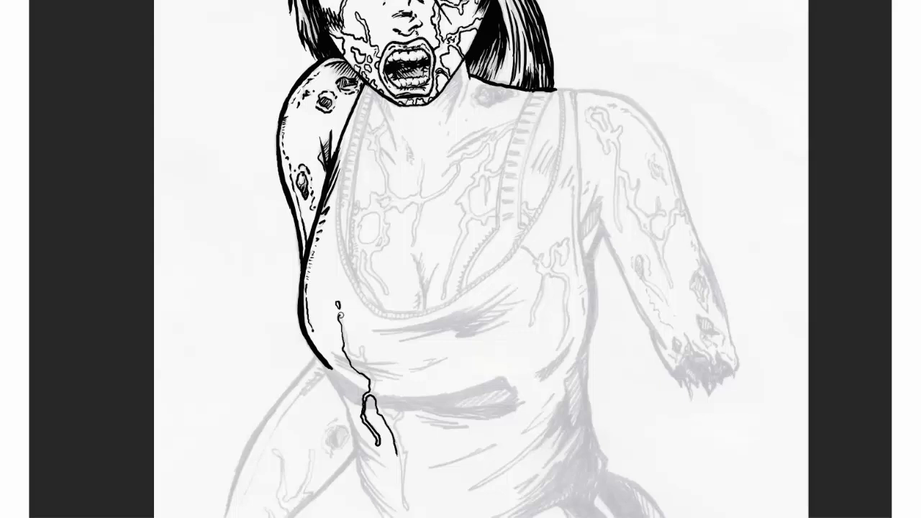
mouse_move(338, 312)
left_mouse_down()
mouse_move(394, 420)
mouse_move(402, 503)
mouse_move(395, 451)
left_mouse_up()
Ink both edges of the left tank-top strap and hatch across it.
left_click_drag(365, 107, 346, 258)
mouse_move(370, 86)
left_mouse_down()
mouse_move(344, 176)
mouse_move(365, 301)
left_mouse_up()
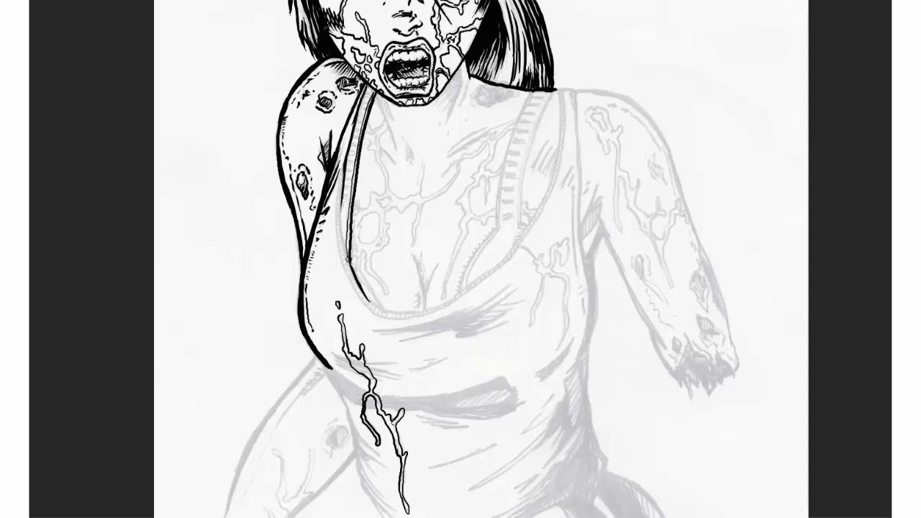
left_click_drag(342, 199, 350, 276)
left_click_drag(371, 94, 360, 125)
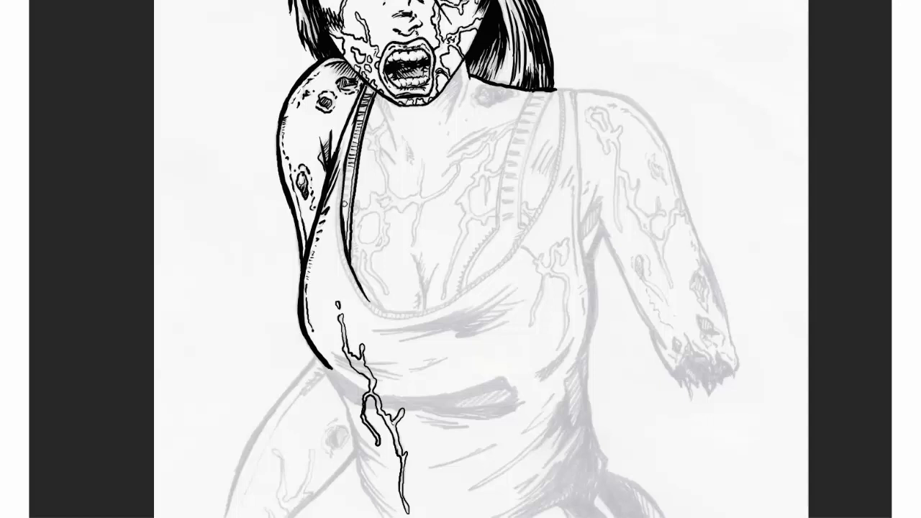
left_click_drag(343, 198, 348, 210)
left_click_drag(343, 216, 349, 230)
Ink the right strap and neckline as one thick curve, and hatch the lower left strap.
left_click_drag(559, 88, 559, 167)
left_click_drag(501, 260, 538, 204)
left_click_drag(558, 160, 538, 206)
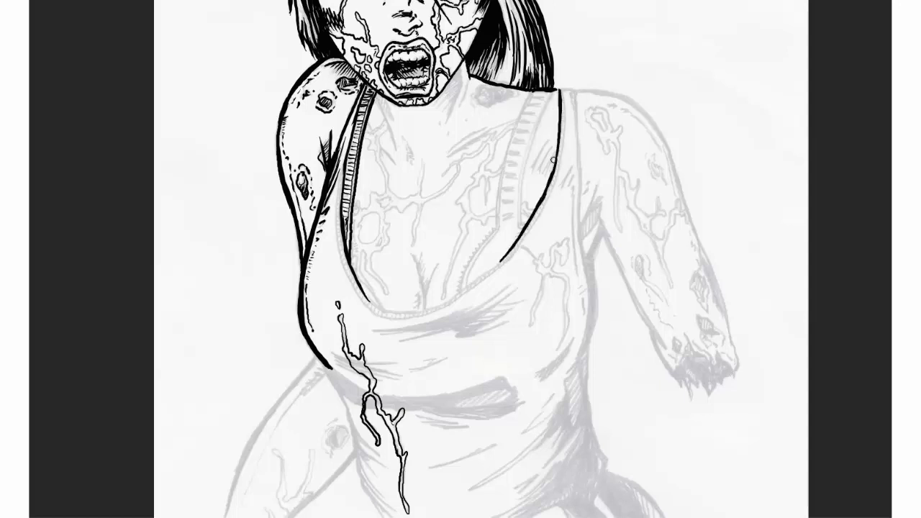
left_click_drag(500, 261, 422, 311)
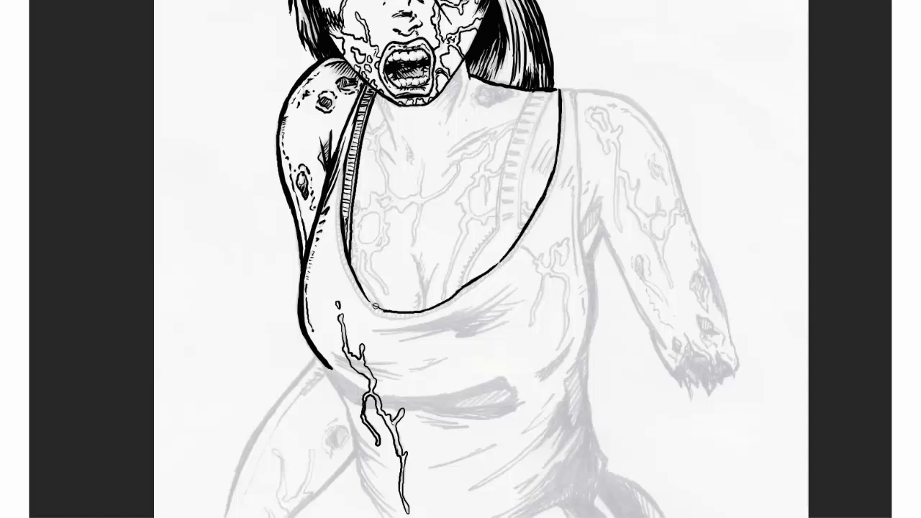
mouse_move(353, 113)
left_mouse_down()
mouse_move(343, 180)
mouse_move(360, 295)
mouse_move(388, 313)
left_mouse_up()
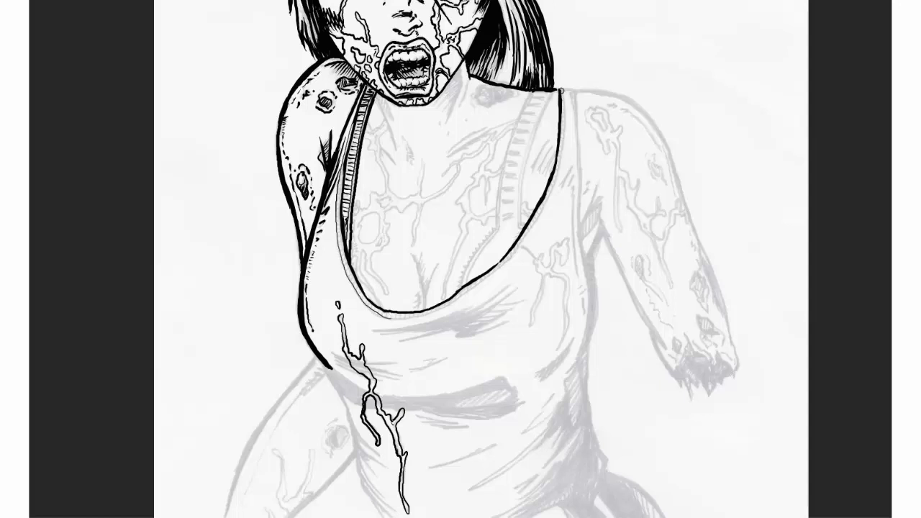
left_click_drag(560, 91, 575, 89)
mouse_move(564, 92)
left_mouse_down()
mouse_move(553, 193)
mouse_move(498, 268)
mouse_move(457, 298)
mouse_move(389, 316)
mouse_move(436, 312)
left_mouse_up()
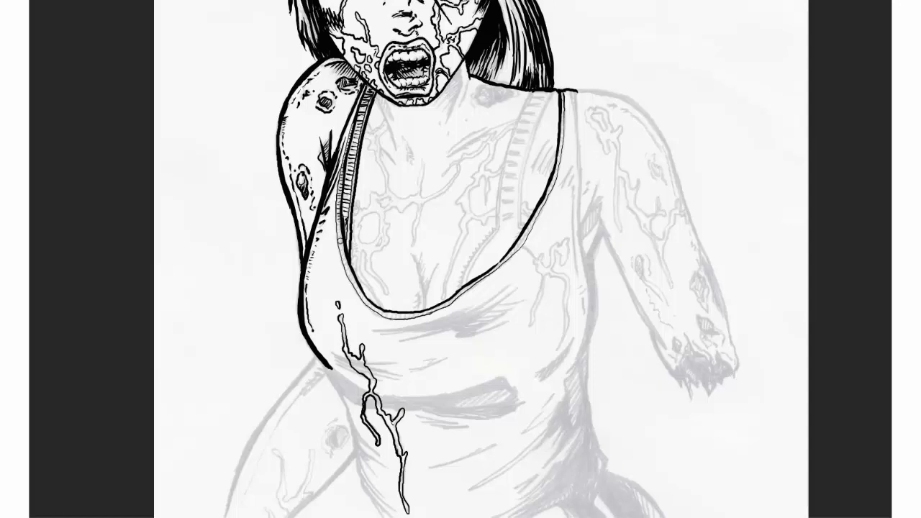
left_click_drag(343, 263, 350, 275)
left_click_drag(347, 278, 356, 285)
Erase the heavy right neckline stroke and redraw it with thinner lines.
left_click_drag(543, 204, 508, 255)
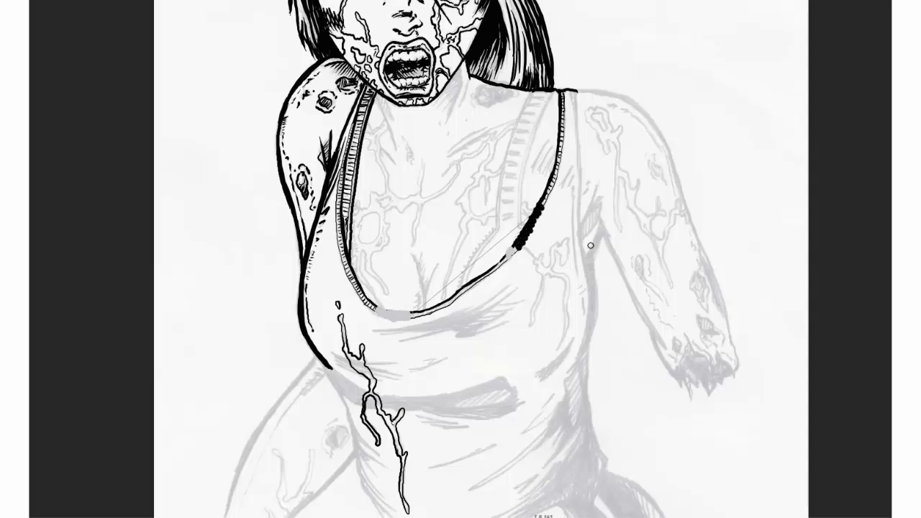
key("F7")
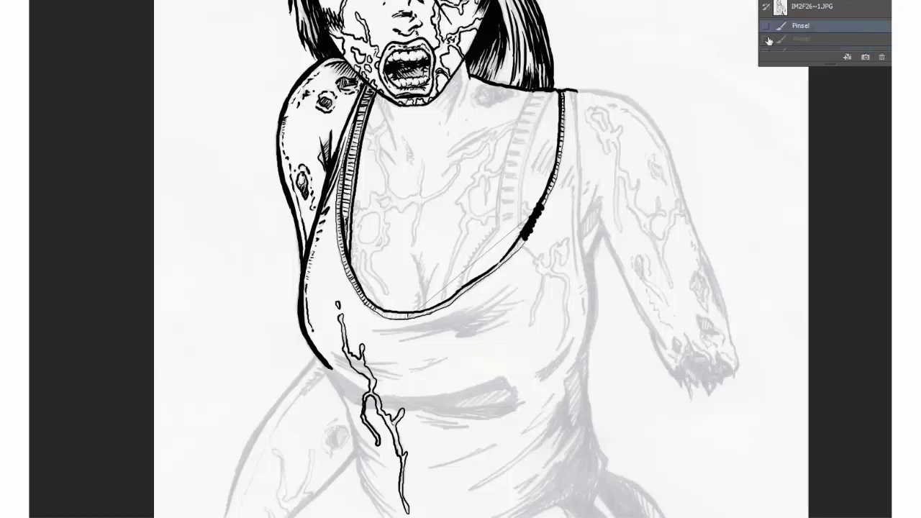
key("e")
mouse_move(512, 233)
left_mouse_down()
mouse_move(475, 263)
mouse_move(539, 212)
mouse_move(527, 232)
left_mouse_up()
left_click_drag(536, 198, 519, 240)
key("b")
left_click_drag(541, 195, 518, 243)
left_click_drag(549, 195, 525, 243)
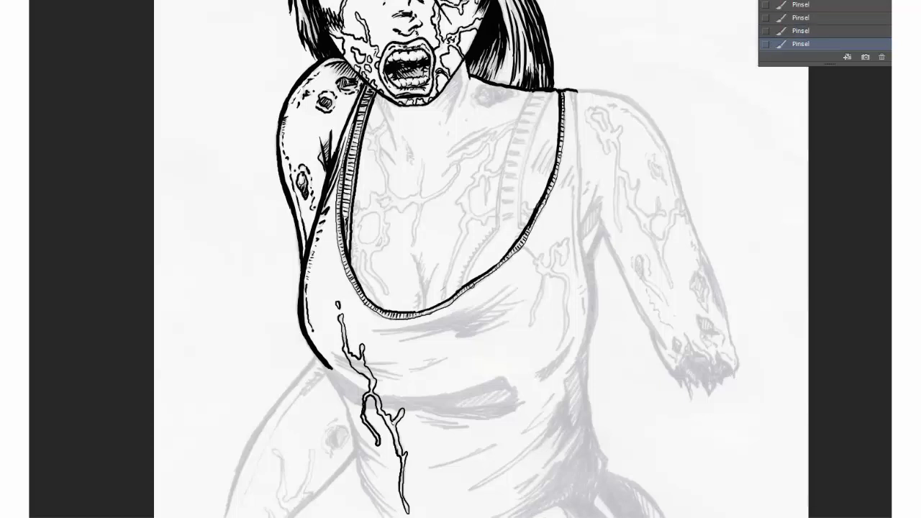
Ink tapering lines below the chin and hatch the right side of the neck.
left_click_drag(374, 89, 387, 122)
left_click_drag(384, 112, 396, 152)
left_click_drag(387, 100, 394, 121)
mouse_move(461, 73)
left_mouse_down()
mouse_move(447, 124)
mouse_move(446, 95)
mouse_move(443, 128)
left_mouse_up()
mouse_move(465, 89)
left_mouse_down()
mouse_move(459, 109)
mouse_move(514, 94)
mouse_move(476, 93)
mouse_move(509, 97)
left_mouse_up()
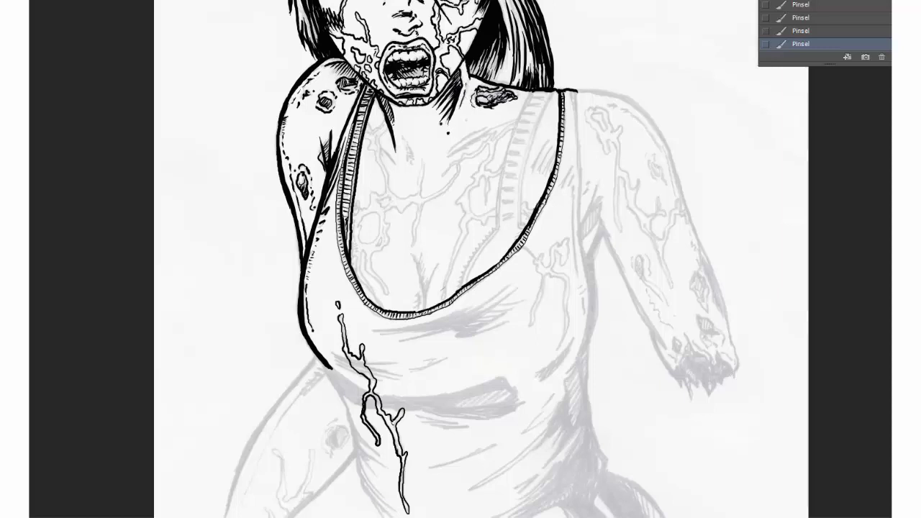
Hatch the chest below the neck and ink the chest strap line darker.
left_click_drag(486, 127, 448, 149)
left_click_drag(521, 119, 446, 158)
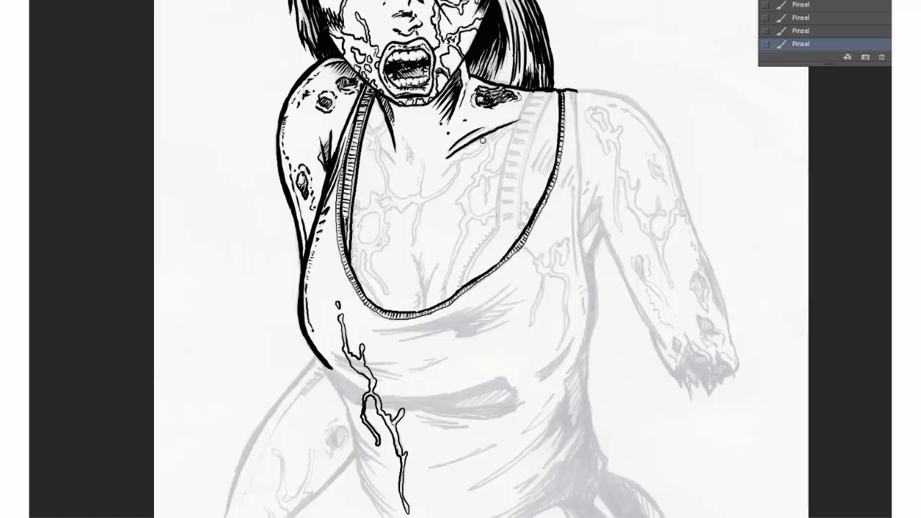
mouse_move(535, 90)
left_mouse_down()
mouse_move(492, 223)
mouse_move(520, 232)
mouse_move(465, 269)
left_mouse_up()
mouse_move(538, 92)
left_mouse_down()
mouse_move(496, 184)
mouse_move(498, 227)
mouse_move(462, 286)
left_mouse_up()
left_click_drag(528, 230, 524, 208)
Hatch across the right strap, down its lower part and to its right.
left_click_drag(528, 169, 555, 95)
mouse_move(525, 138)
left_mouse_down()
mouse_move(544, 101)
mouse_move(522, 171)
mouse_move(507, 177)
left_mouse_up()
left_click_drag(519, 187, 504, 192)
left_click_drag(517, 212, 466, 262)
left_click_drag(472, 258, 456, 289)
left_click_drag(508, 236, 491, 248)
mouse_move(551, 138)
left_mouse_down()
mouse_move(532, 167)
mouse_move(540, 177)
left_mouse_up()
left_click_drag(572, 170, 530, 207)
Trace the vein cracks across the centre and left chest, inside the left strap.
mouse_move(510, 131)
left_mouse_down()
mouse_move(471, 217)
mouse_move(491, 226)
mouse_move(440, 297)
mouse_move(486, 159)
mouse_move(415, 224)
mouse_move(412, 248)
left_mouse_up()
mouse_move(416, 208)
left_mouse_down()
mouse_move(392, 210)
mouse_move(423, 158)
left_mouse_up()
mouse_move(419, 194)
left_mouse_down()
mouse_move(450, 180)
mouse_move(494, 136)
left_mouse_up()
mouse_move(421, 184)
left_mouse_down()
mouse_move(393, 196)
mouse_move(383, 152)
mouse_move(356, 207)
left_mouse_up()
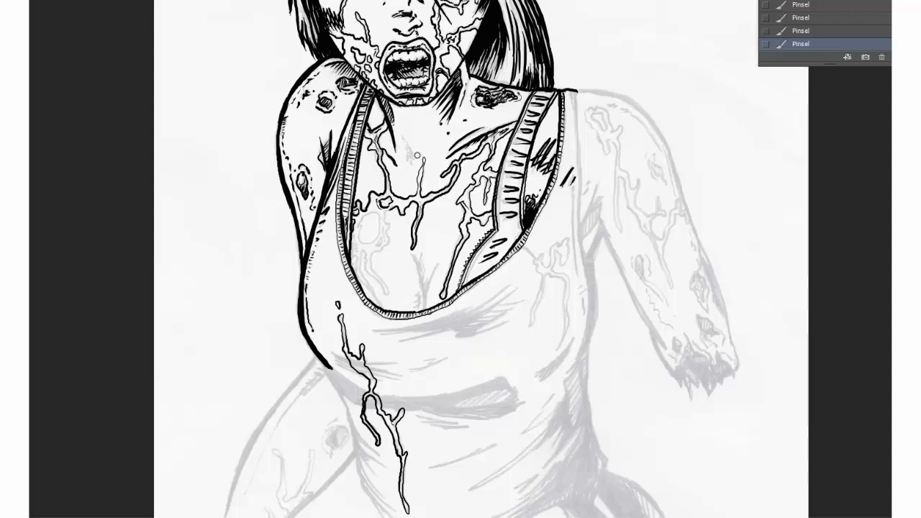
left_click_drag(404, 139, 409, 163)
left_click_drag(394, 208, 381, 296)
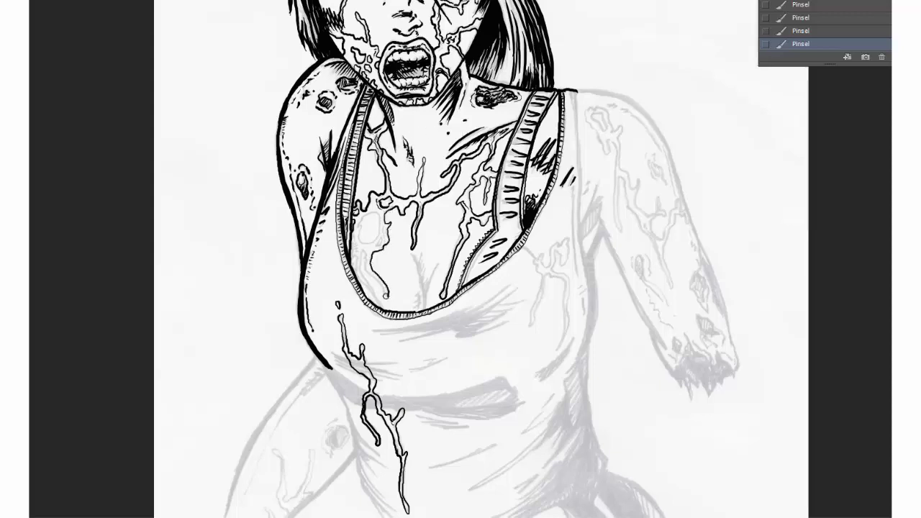
mouse_move(368, 249)
left_mouse_down()
mouse_move(359, 276)
mouse_move(374, 302)
left_mouse_up()
mouse_move(356, 230)
left_mouse_down()
mouse_move(352, 254)
mouse_move(366, 266)
left_mouse_up()
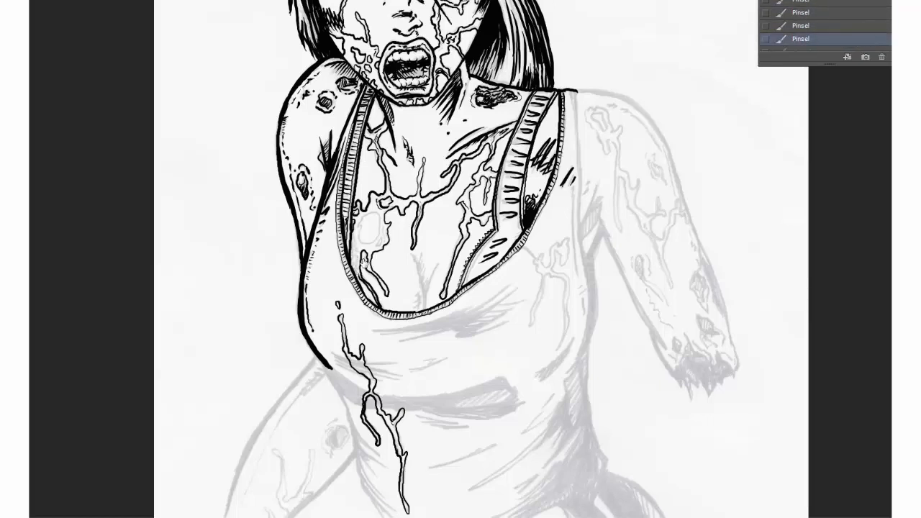
Ink a blotch, the cleavage line and lower neckline, with hatched shading beneath.
mouse_move(381, 226)
left_mouse_down()
mouse_move(375, 249)
mouse_move(359, 249)
left_mouse_up()
left_click_drag(420, 265, 423, 309)
left_click_drag(441, 256, 426, 298)
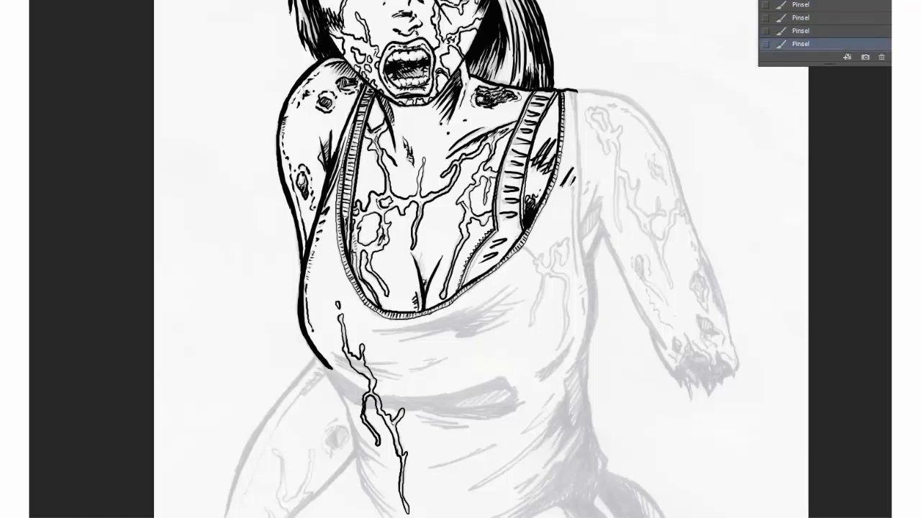
mouse_move(372, 332)
left_mouse_down()
mouse_move(475, 304)
mouse_move(436, 324)
left_mouse_up()
left_click_drag(512, 288, 404, 341)
left_click_drag(466, 317, 416, 334)
mouse_move(517, 310)
left_mouse_down()
mouse_move(450, 335)
mouse_move(471, 321)
mouse_move(453, 340)
left_mouse_up()
Ink and extend the vein cracks on the right side of the chest.
left_click_drag(529, 247, 533, 313)
mouse_move(564, 273)
left_mouse_down()
mouse_move(535, 309)
mouse_move(558, 351)
left_mouse_up()
mouse_move(548, 298)
left_mouse_down()
mouse_move(569, 247)
mouse_move(550, 239)
left_mouse_up()
left_click_drag(555, 253, 534, 253)
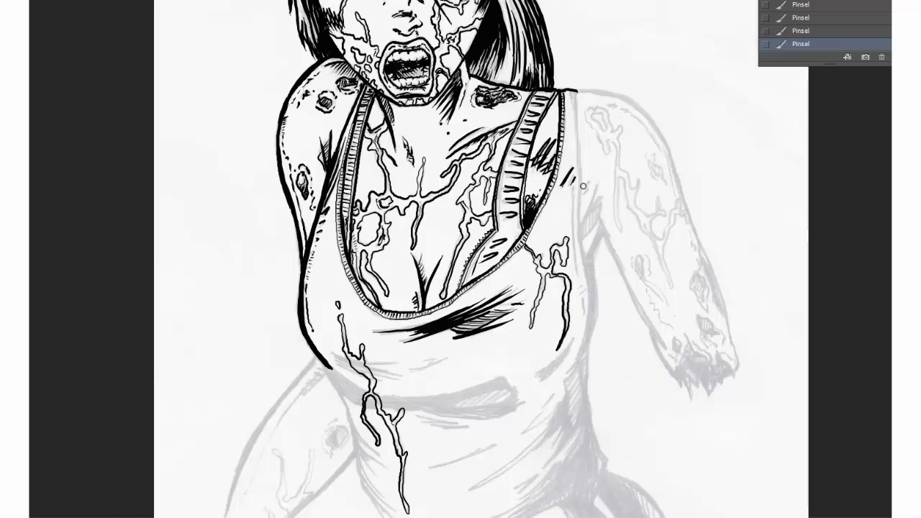
Outline the right side of the torso and hatch its lower part.
mouse_move(574, 195)
left_mouse_down()
mouse_move(586, 324)
mouse_move(539, 374)
left_mouse_up()
mouse_move(579, 338)
left_mouse_down()
mouse_move(546, 382)
mouse_move(546, 371)
left_mouse_up()
left_click_drag(564, 362, 544, 379)
left_click_drag(447, 358, 412, 371)
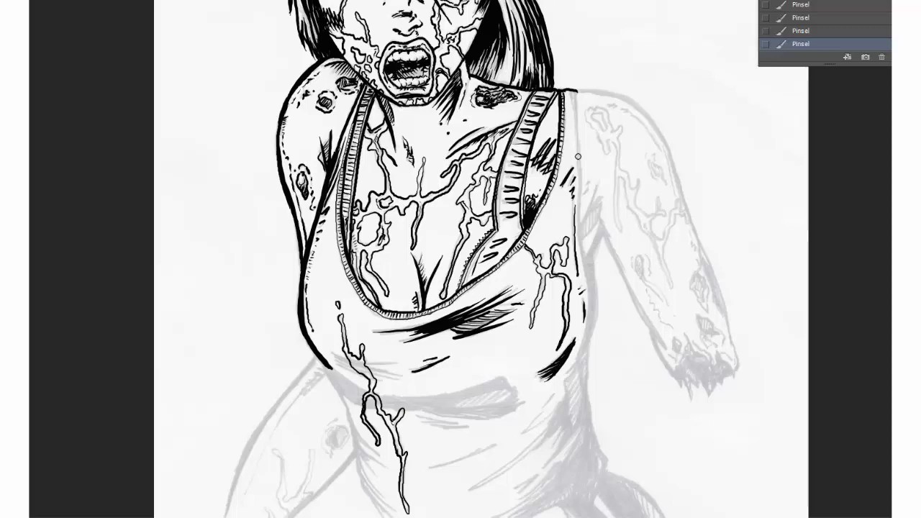
Thicken the long right torso contour and add spiky hatching along it.
mouse_move(595, 282)
left_mouse_down()
mouse_move(572, 83)
mouse_move(576, 126)
left_mouse_up()
mouse_move(591, 261)
left_mouse_down()
mouse_move(587, 357)
mouse_move(568, 379)
left_mouse_up()
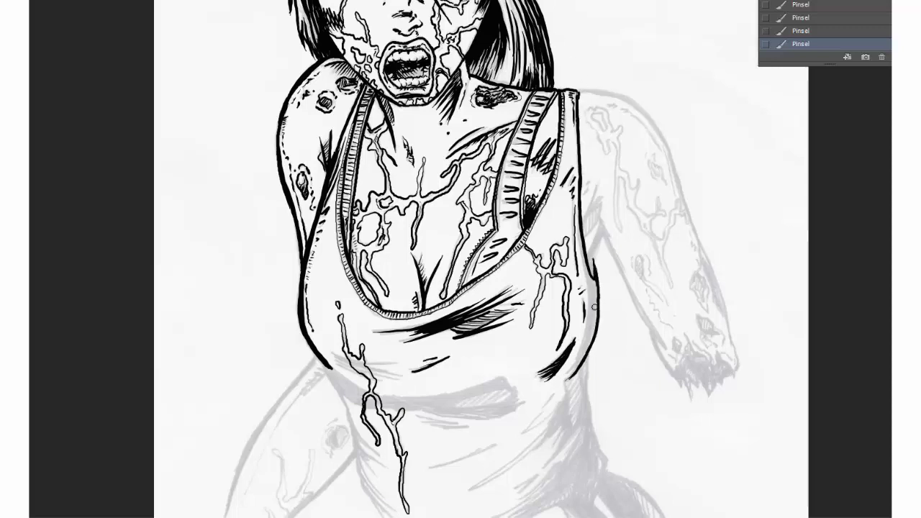
left_click_drag(593, 268, 578, 352)
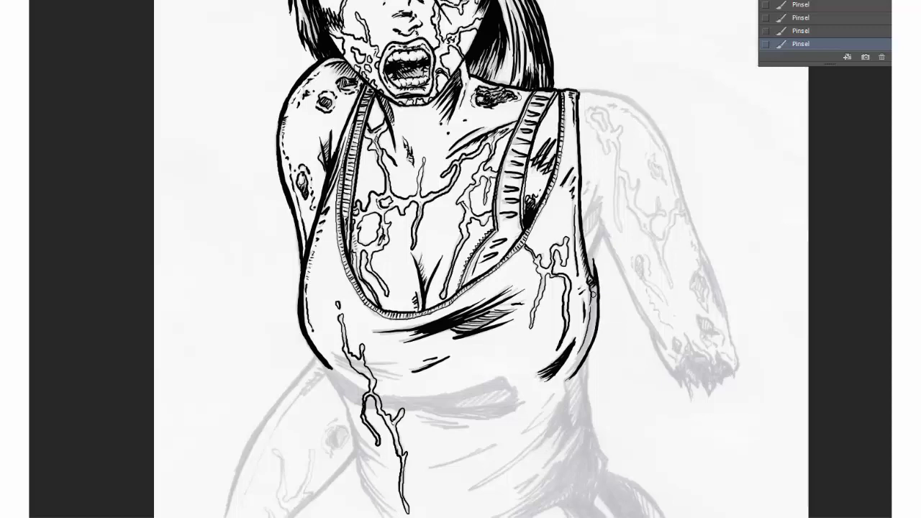
mouse_move(591, 294)
left_mouse_down()
mouse_move(589, 336)
mouse_move(567, 375)
left_mouse_up()
mouse_move(594, 260)
left_mouse_down()
mouse_move(603, 231)
mouse_move(591, 249)
left_mouse_up()
left_click_drag(597, 200, 588, 252)
left_click_drag(603, 178, 584, 233)
mouse_move(604, 192)
left_mouse_down()
mouse_move(590, 217)
mouse_move(599, 243)
left_mouse_up()
Ink the right shoulder, upper arm and forearm down to the ragged hand.
left_click_drag(661, 342, 605, 237)
left_click_drag(651, 331, 676, 378)
mouse_move(580, 92)
left_mouse_down()
mouse_move(646, 114)
mouse_move(682, 195)
left_mouse_up()
left_click_drag(633, 102, 673, 157)
mouse_move(632, 105)
left_mouse_down()
mouse_move(623, 112)
mouse_move(676, 190)
mouse_move(663, 139)
mouse_move(661, 184)
left_mouse_up()
left_click_drag(716, 279, 680, 179)
mouse_move(720, 290)
left_mouse_down()
mouse_move(739, 372)
mouse_move(692, 354)
left_mouse_up()
mouse_move(683, 335)
left_mouse_down()
mouse_move(697, 358)
mouse_move(677, 376)
mouse_move(712, 365)
left_mouse_up()
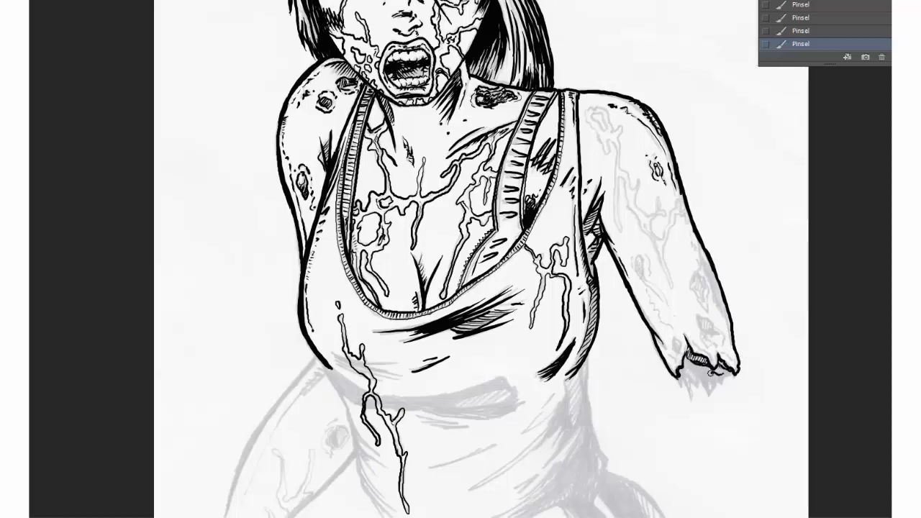
Ink jagged edges on the hand, a wrist spot and dark forearm wounds.
mouse_move(722, 374)
left_mouse_down()
mouse_move(711, 382)
mouse_move(698, 370)
left_mouse_up()
left_click_drag(699, 371, 682, 399)
left_click_drag(674, 338, 677, 348)
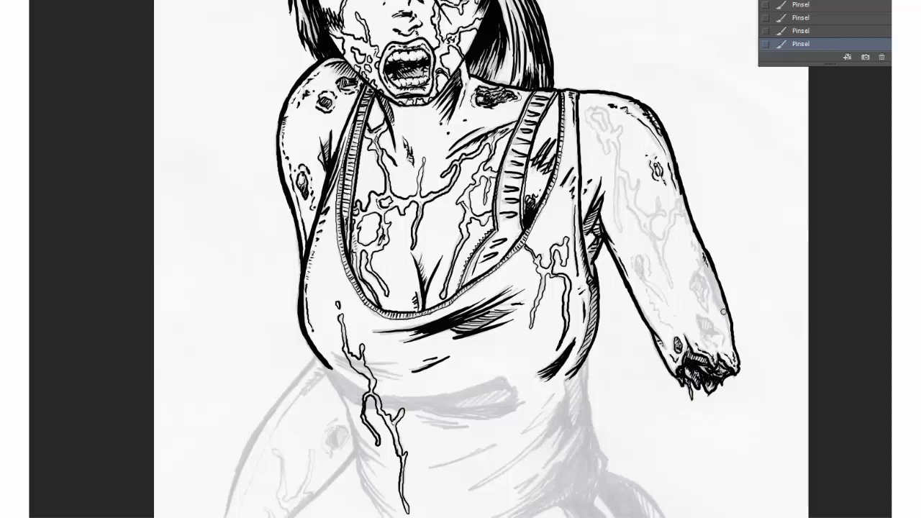
mouse_move(695, 269)
left_mouse_down()
mouse_move(705, 307)
mouse_move(699, 302)
left_mouse_up()
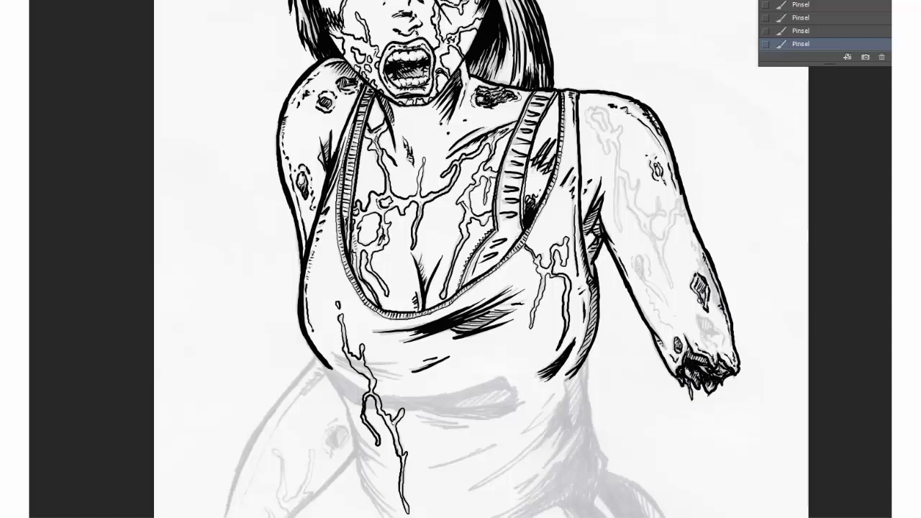
mouse_move(697, 256)
left_mouse_down()
mouse_move(715, 305)
mouse_move(715, 281)
left_mouse_up()
left_click_drag(722, 317, 708, 351)
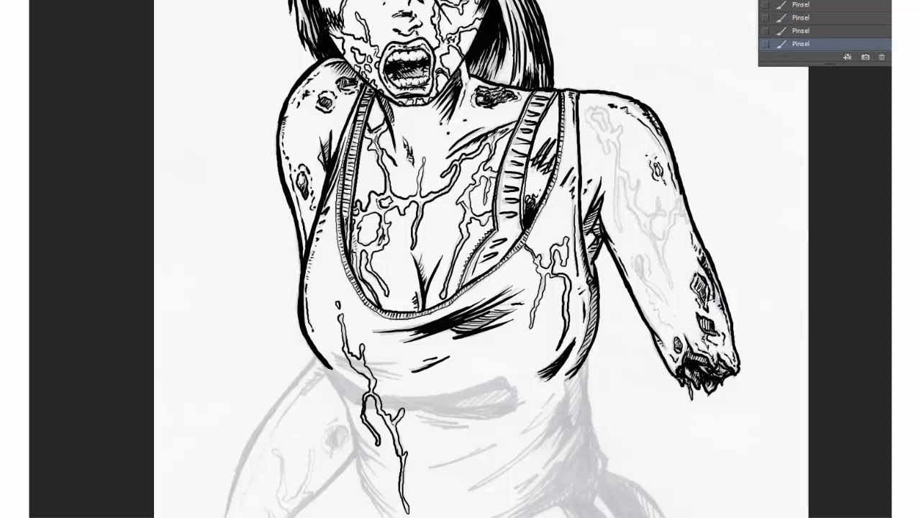
Add drip lines down the forearm and upper arm, a shoulder blob and small marks.
left_click_drag(676, 215, 670, 290)
mouse_move(648, 233)
left_mouse_down()
mouse_move(656, 248)
mouse_move(674, 210)
mouse_move(636, 192)
mouse_move(621, 134)
mouse_move(594, 107)
mouse_move(615, 173)
left_mouse_up()
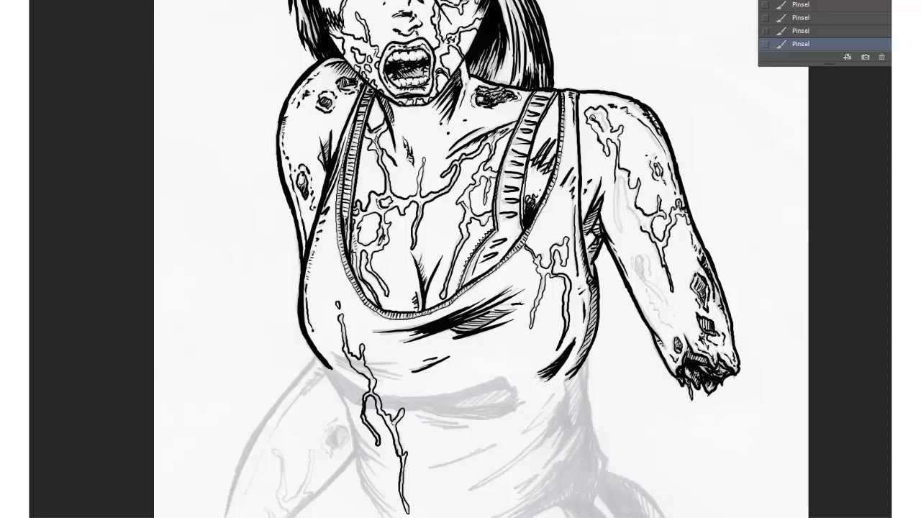
left_click_drag(590, 112, 608, 131)
mouse_move(621, 184)
left_mouse_down()
mouse_move(617, 231)
mouse_move(641, 224)
mouse_move(638, 282)
mouse_move(668, 308)
mouse_move(655, 307)
mouse_move(674, 332)
left_mouse_up()
left_click_drag(643, 307, 654, 329)
left_click_drag(634, 291, 649, 313)
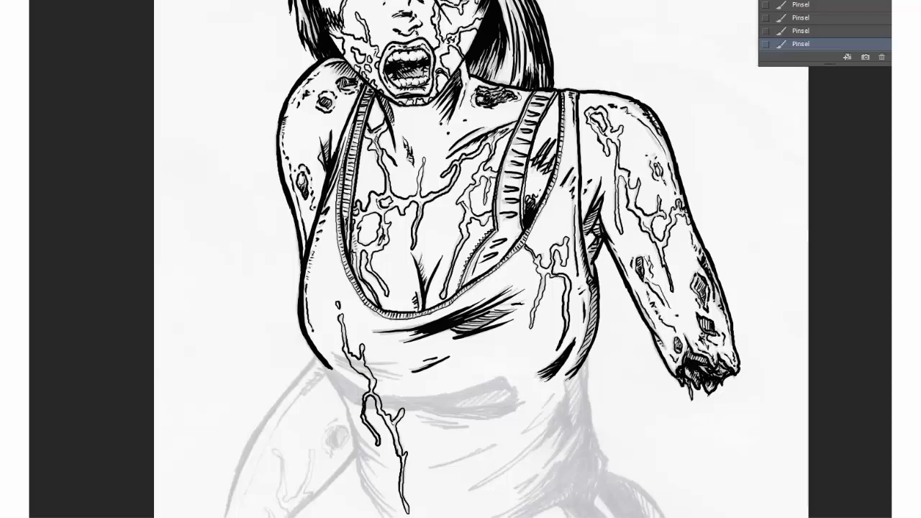
left_click_drag(503, 381, 497, 234)
mouse_move(368, 253)
left_mouse_down()
mouse_move(505, 236)
mouse_move(414, 253)
left_mouse_up()
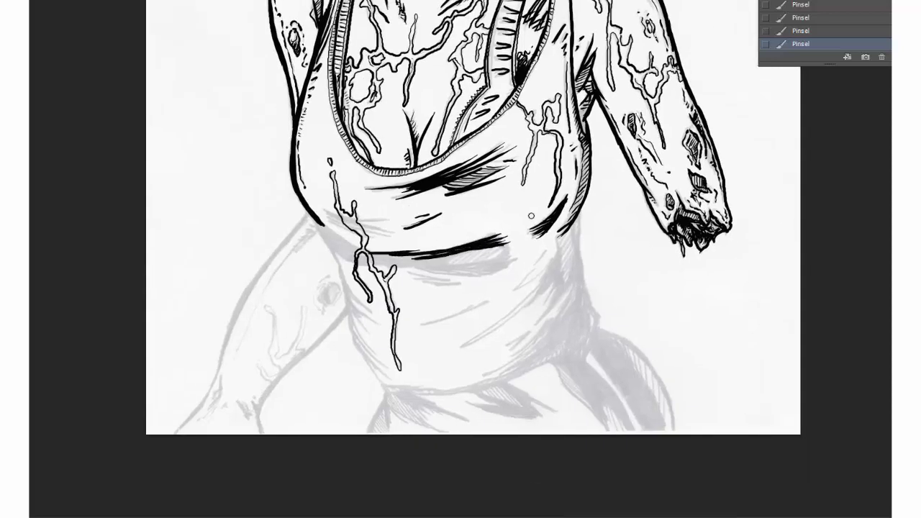
Hatch the waist fold and thicken the black band below the chest.
left_click_drag(515, 247, 463, 273)
left_click_drag(499, 262, 425, 271)
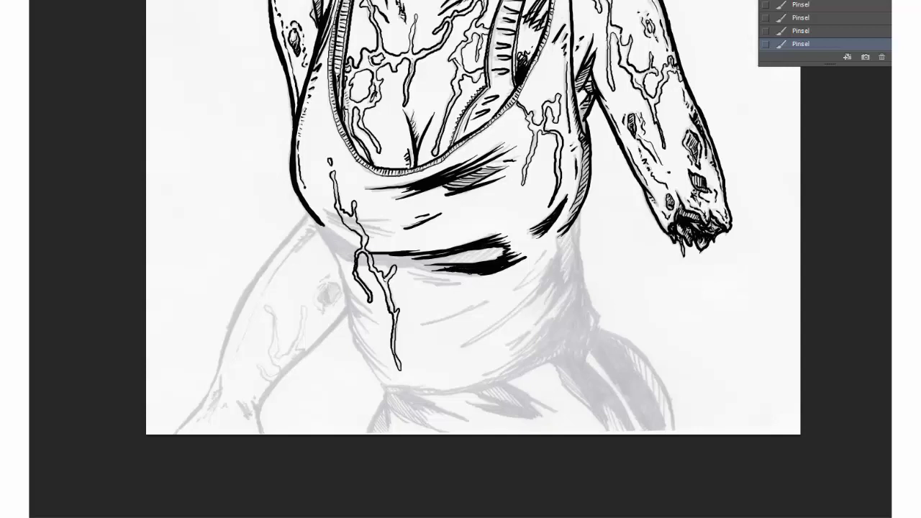
left_click_drag(480, 274, 393, 261)
left_click_drag(454, 264, 368, 261)
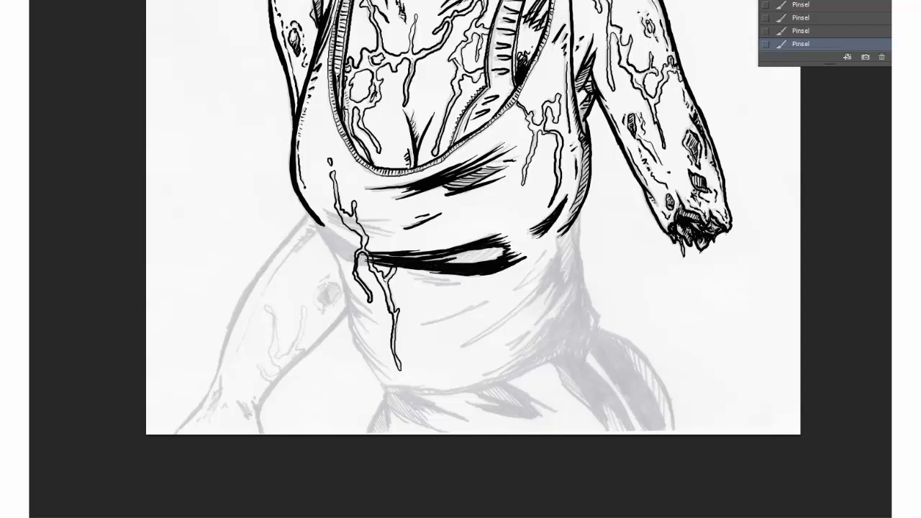
mouse_move(392, 219)
left_mouse_down()
mouse_move(325, 214)
mouse_move(351, 228)
mouse_move(319, 225)
mouse_move(369, 310)
left_mouse_up()
Thicken the shirt's left side contour and hatch the area below the dark band.
mouse_move(340, 268)
left_mouse_down()
mouse_move(383, 331)
mouse_move(378, 369)
left_mouse_up()
left_click_drag(352, 317, 384, 367)
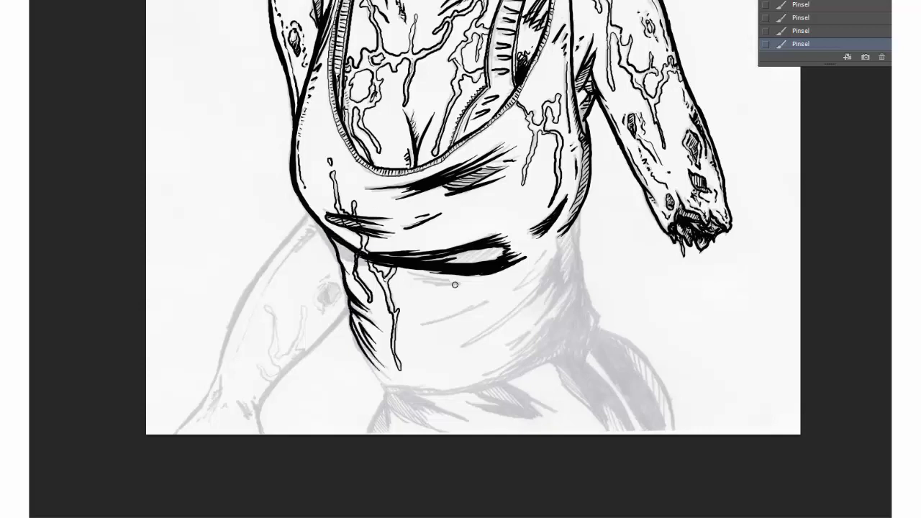
left_click_drag(413, 275, 483, 281)
left_click_drag(421, 324, 496, 301)
left_click_drag(547, 252, 515, 282)
left_click_drag(549, 272, 463, 349)
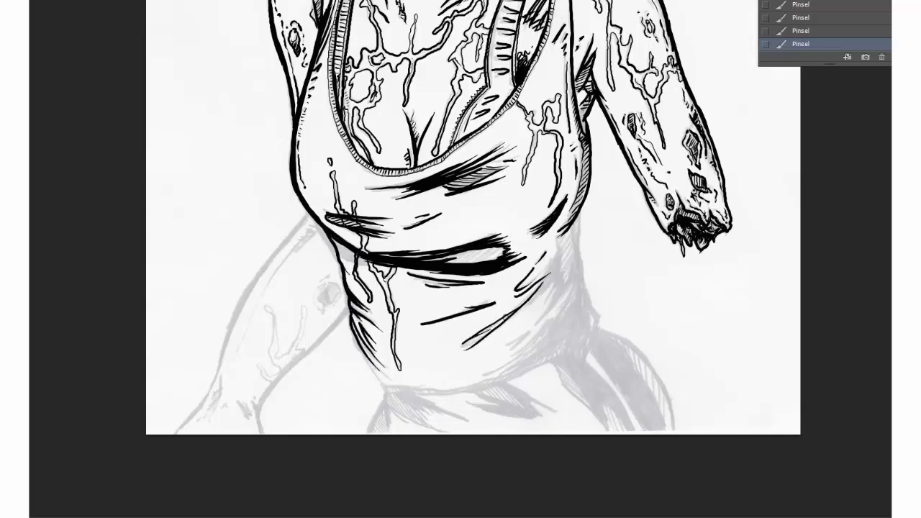
Thicken the shirt's right contour, darken its shadow and hatch the band's white gap.
mouse_move(558, 275)
left_mouse_down()
mouse_move(513, 314)
mouse_move(525, 305)
left_mouse_up()
left_click_drag(567, 234, 540, 278)
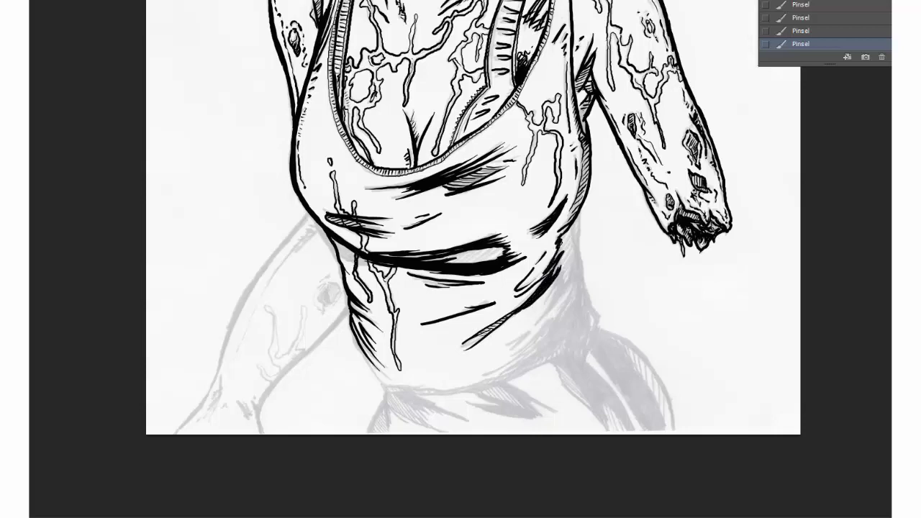
mouse_move(578, 220)
left_mouse_down()
mouse_move(555, 272)
mouse_move(558, 279)
mouse_move(571, 266)
mouse_move(580, 302)
left_mouse_up()
left_click_drag(579, 273, 532, 327)
left_click_drag(566, 273, 542, 301)
left_click_drag(579, 272, 564, 319)
mouse_move(575, 278)
left_mouse_down()
mouse_move(549, 327)
mouse_move(571, 305)
left_mouse_up()
left_click_drag(456, 262, 504, 248)
Ink the shirt's lower right contour and fill its shadow solid black.
mouse_move(590, 295)
left_mouse_down()
mouse_move(584, 351)
mouse_move(528, 369)
left_mouse_up()
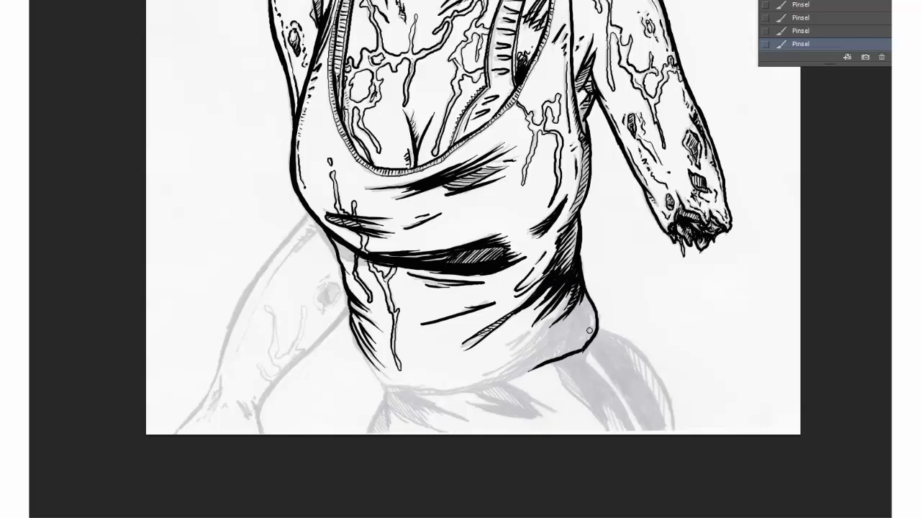
mouse_move(594, 342)
left_mouse_down()
mouse_move(589, 295)
mouse_move(569, 353)
left_mouse_up()
mouse_move(577, 318)
left_mouse_down()
mouse_move(565, 339)
mouse_move(505, 365)
mouse_move(511, 352)
left_mouse_up()
mouse_move(554, 327)
left_mouse_down()
mouse_move(568, 345)
mouse_move(554, 355)
mouse_move(462, 390)
mouse_move(502, 377)
mouse_move(493, 375)
left_mouse_up()
Ink a thick hem contour with a darkened right corner and the hip curve below.
left_click_drag(326, 256, 278, 46)
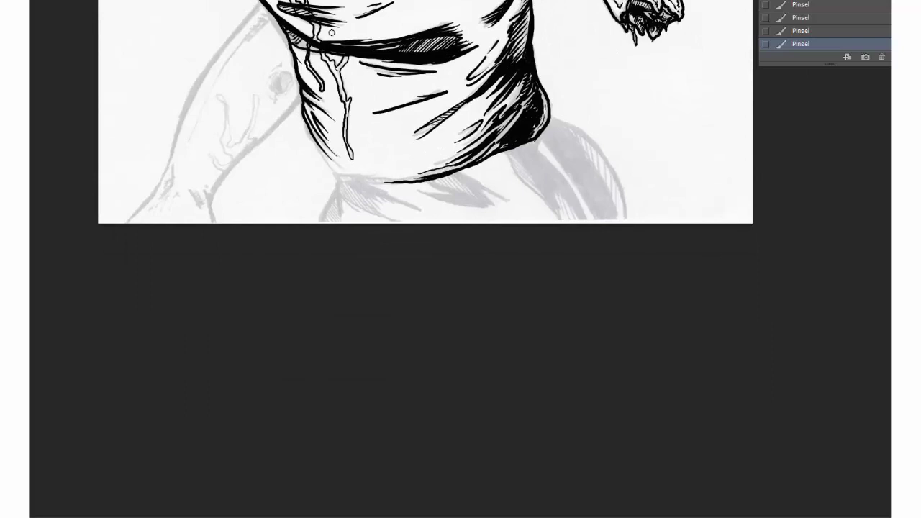
mouse_move(308, 127)
left_mouse_down()
mouse_move(338, 178)
mouse_move(407, 181)
left_mouse_up()
mouse_move(338, 176)
left_mouse_down()
mouse_move(384, 179)
mouse_move(373, 183)
left_mouse_up()
mouse_move(553, 122)
left_mouse_down()
mouse_move(418, 189)
mouse_move(336, 186)
left_mouse_up()
left_click_drag(528, 144, 504, 155)
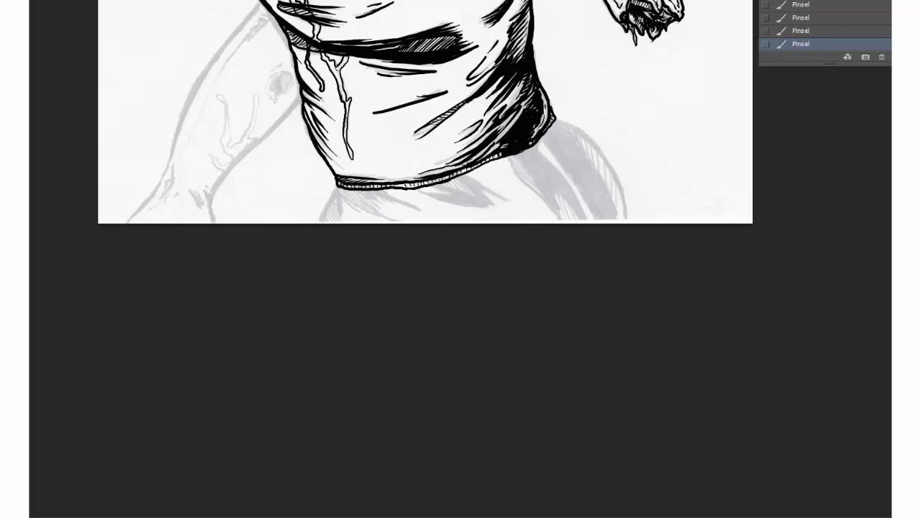
mouse_move(338, 186)
left_mouse_down()
mouse_move(319, 223)
mouse_move(342, 216)
left_mouse_up()
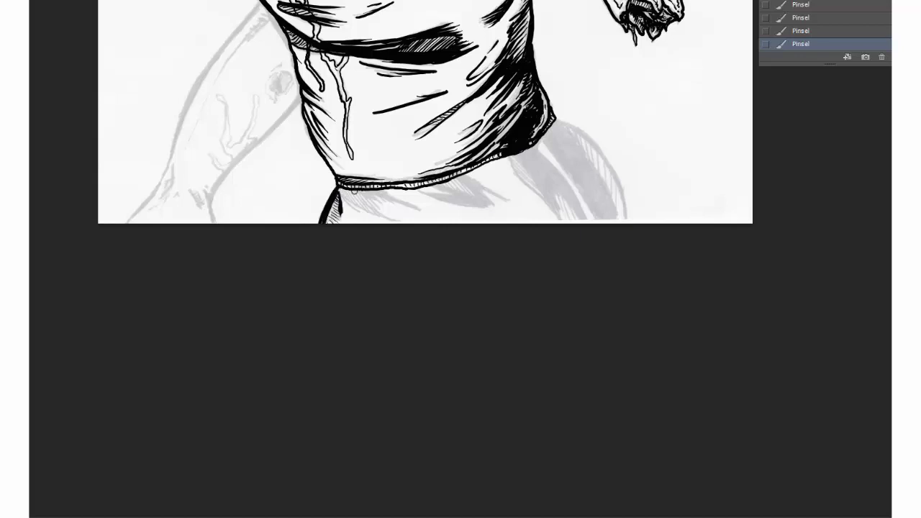
Ink the contour lines and inner hatching down the right hip.
mouse_move(554, 115)
left_mouse_down()
mouse_move(601, 160)
mouse_move(627, 223)
left_mouse_up()
left_click_drag(594, 152, 623, 213)
left_click_drag(564, 125, 619, 221)
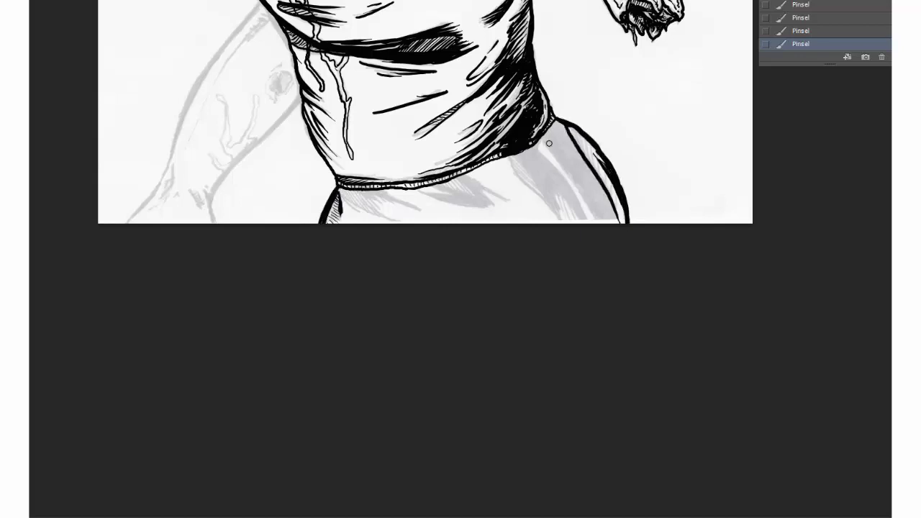
left_click_drag(544, 137, 595, 223)
left_click_drag(569, 128, 621, 218)
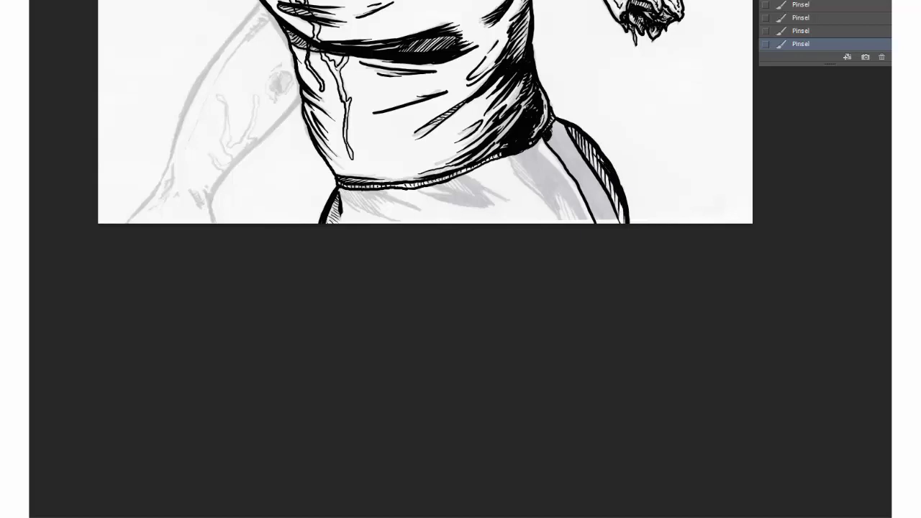
Fill the right hip strip solid black around the white highlight stripe.
left_click_drag(553, 123, 592, 190)
left_click_drag(581, 156, 613, 212)
mouse_move(548, 137)
left_mouse_down()
mouse_move(606, 206)
mouse_move(599, 223)
mouse_move(613, 223)
left_mouse_up()
left_click_drag(600, 193, 618, 223)
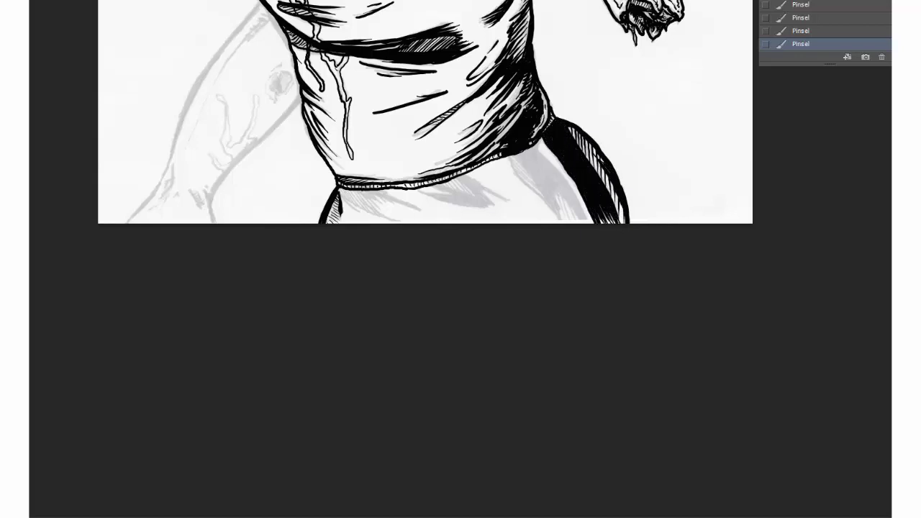
left_click_drag(536, 146, 586, 223)
mouse_move(552, 184)
left_mouse_down()
mouse_move(583, 223)
mouse_move(536, 164)
mouse_move(579, 223)
mouse_move(512, 158)
mouse_move(535, 192)
left_mouse_up()
mouse_move(521, 154)
left_mouse_down()
mouse_move(553, 203)
mouse_move(540, 185)
left_mouse_up()
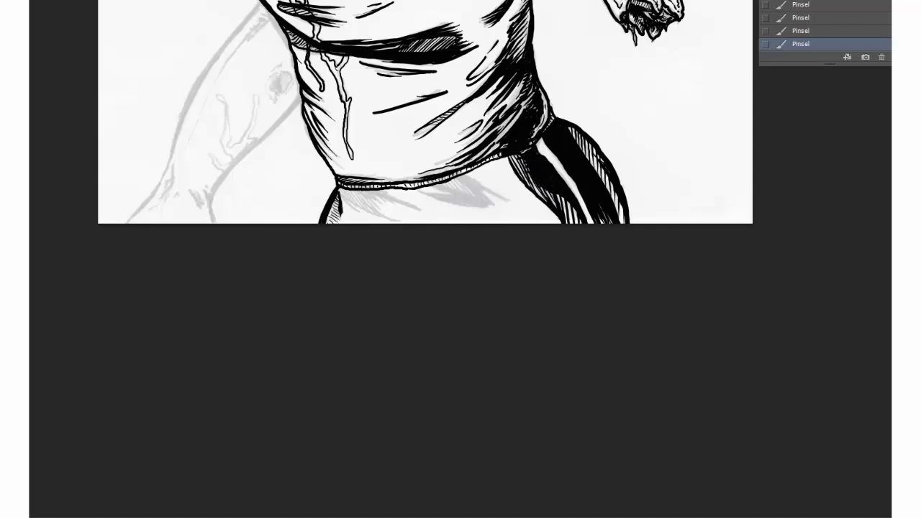
Hatch the shadow below the hem leftward and begin the left arm outline.
mouse_move(465, 174)
left_mouse_down()
mouse_move(512, 203)
mouse_move(488, 195)
left_mouse_up()
mouse_move(430, 185)
left_mouse_down()
mouse_move(488, 204)
mouse_move(479, 207)
left_mouse_up()
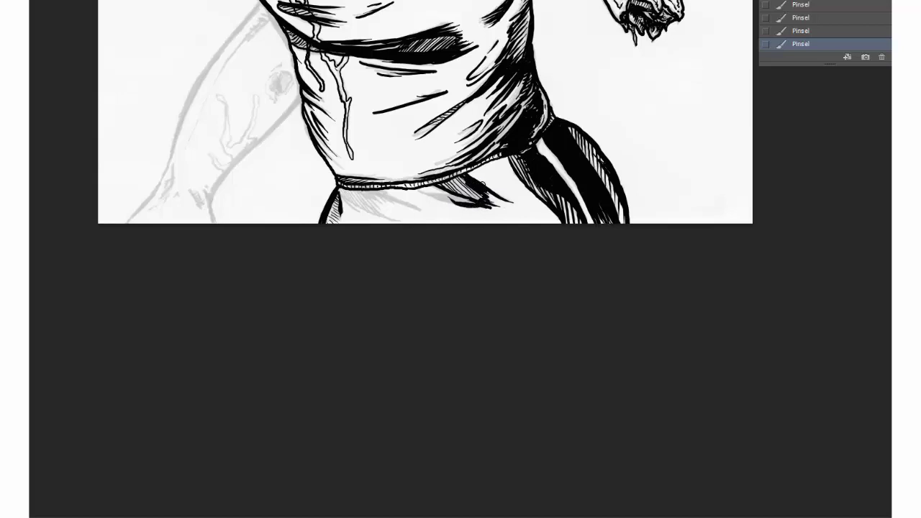
mouse_move(430, 189)
left_mouse_down()
mouse_move(472, 205)
mouse_move(454, 198)
left_mouse_up()
left_click_drag(376, 185, 433, 215)
left_click_drag(341, 191, 394, 218)
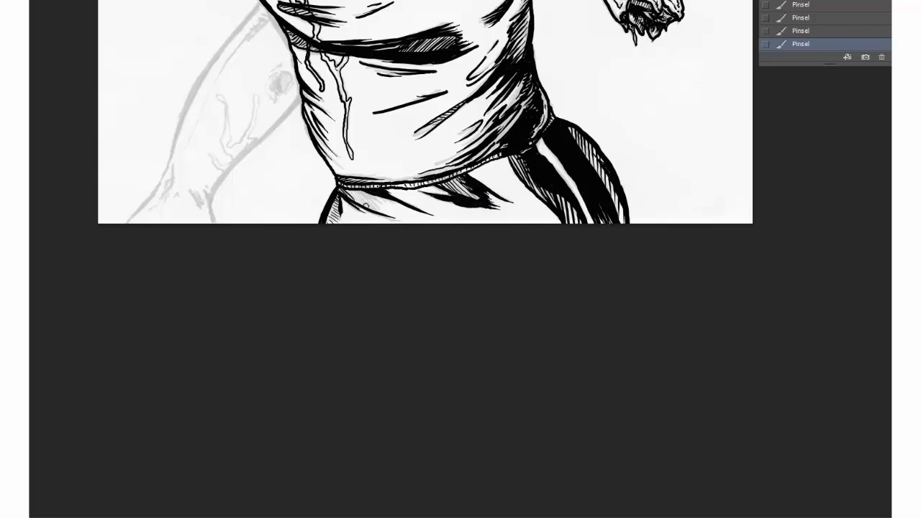
left_click_drag(348, 192, 374, 209)
left_click_drag(361, 192, 385, 212)
mouse_move(218, 184)
left_mouse_down()
mouse_move(300, 94)
mouse_move(214, 222)
mouse_move(206, 210)
left_mouse_up()
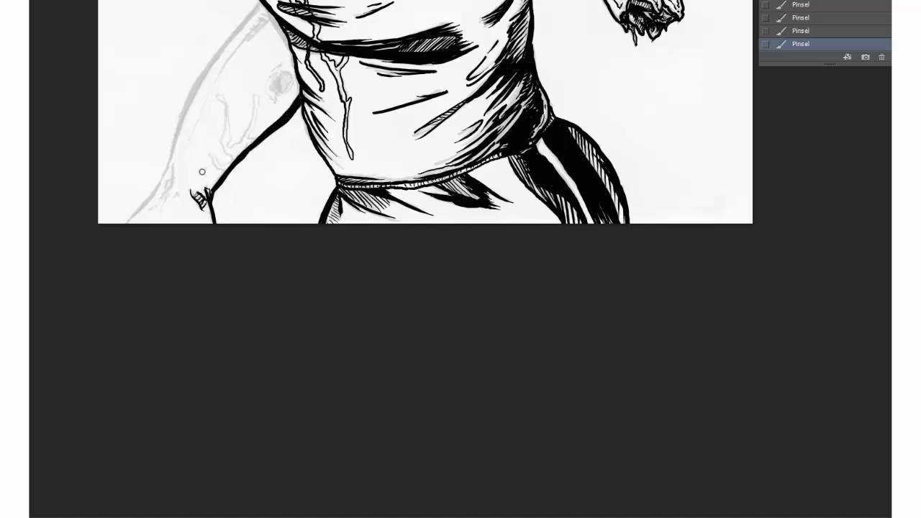
Outline the left forearm and upper arm, adding hatch marks, drips and a wound.
left_click_drag(173, 180, 163, 196)
left_click_drag(173, 159, 128, 223)
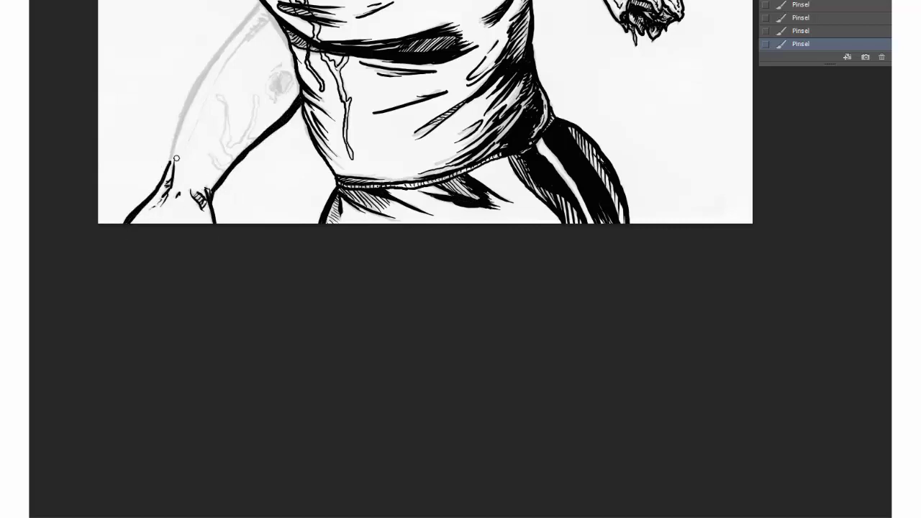
mouse_move(177, 157)
left_mouse_down()
mouse_move(215, 64)
mouse_move(258, 5)
mouse_move(245, 56)
left_mouse_up()
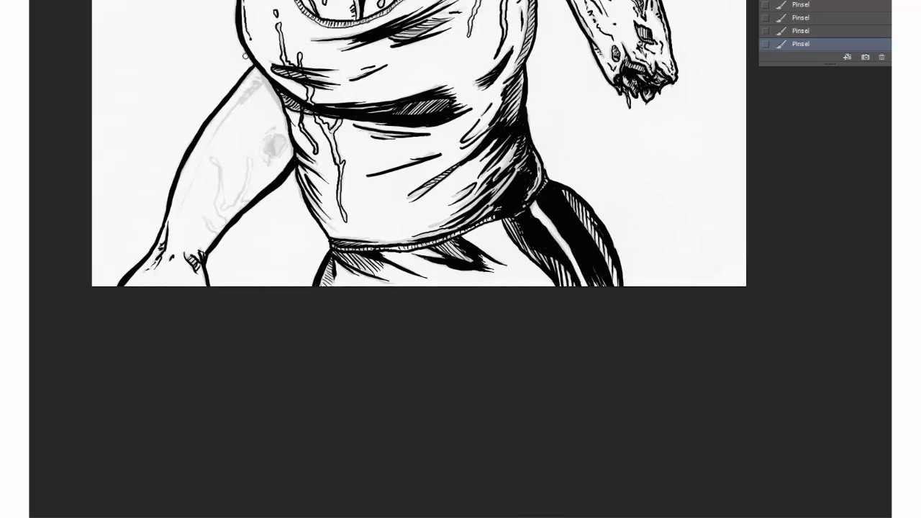
mouse_move(180, 209)
left_mouse_down()
mouse_move(206, 146)
mouse_move(259, 74)
mouse_move(272, 96)
mouse_move(262, 163)
mouse_move(271, 143)
mouse_move(284, 153)
mouse_move(221, 212)
left_mouse_up()
mouse_move(210, 155)
left_mouse_down()
mouse_move(228, 223)
mouse_move(212, 232)
left_mouse_up()
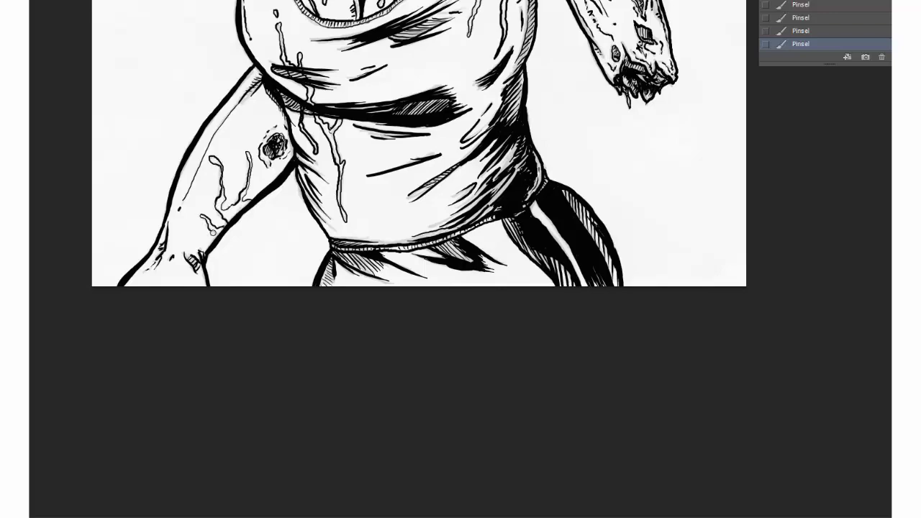